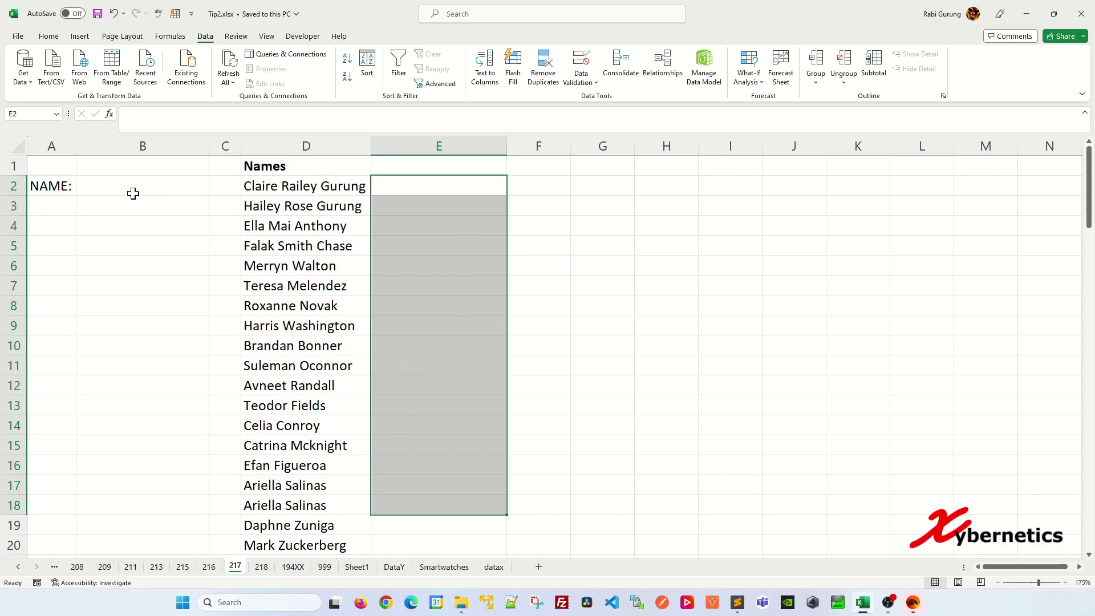
Enter a SEARCH formula in cell E2 that looks for the text of E1 within the names in D2:D98
{"action": "left_click", "coordinate": [452, 181]}
{"action": "type", "text": "="}
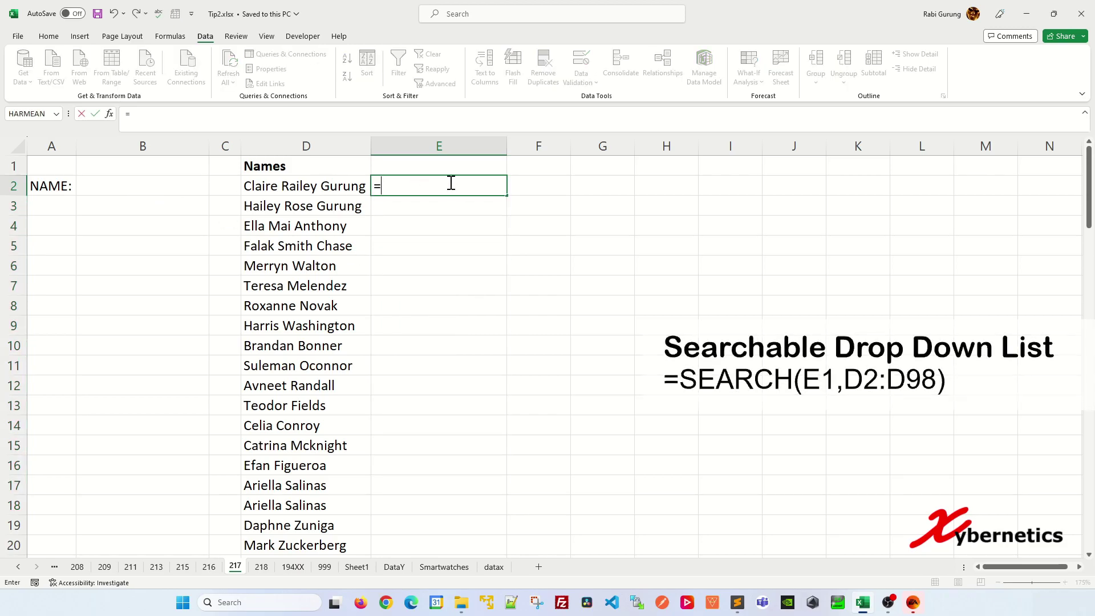
{"action": "type", "text": "SEARCH("}
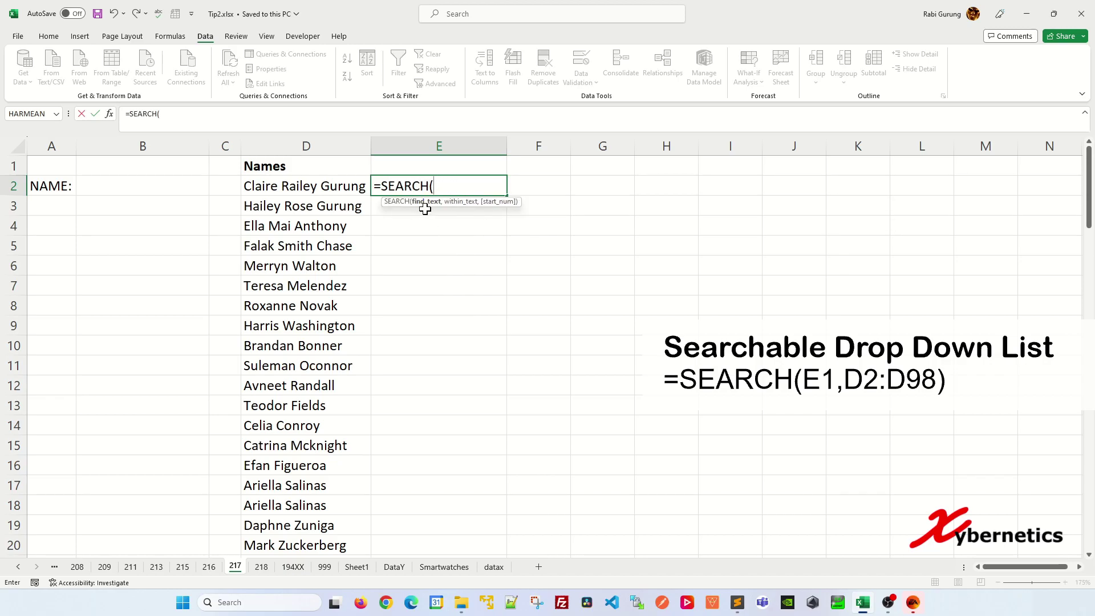
{"action": "left_click", "coordinate": [436, 163]}
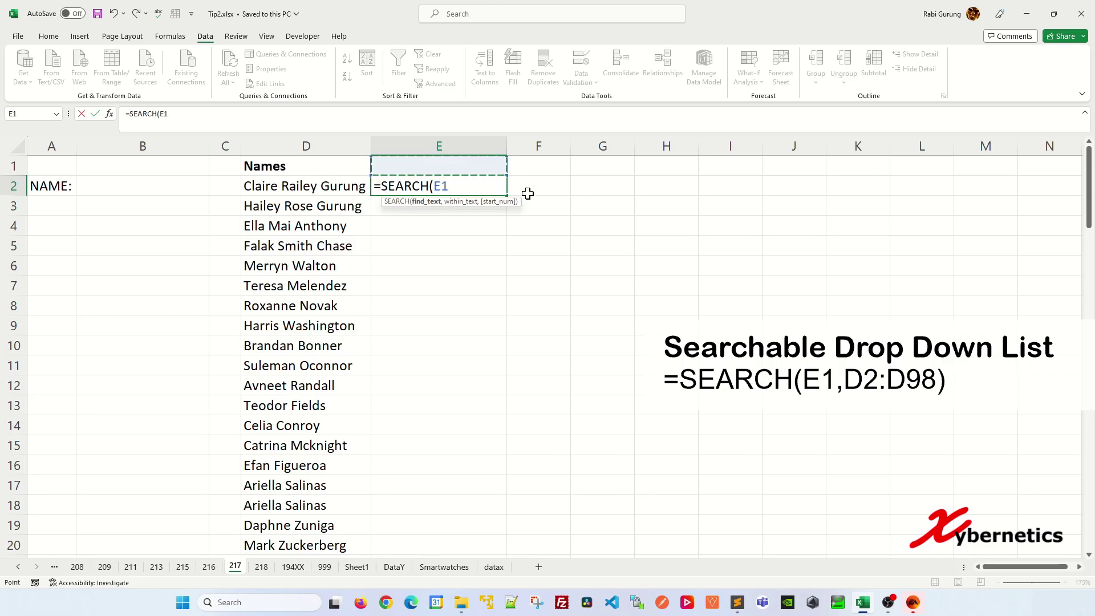
{"action": "type", "text": ","}
{"action": "left_click", "coordinate": [312, 181]}
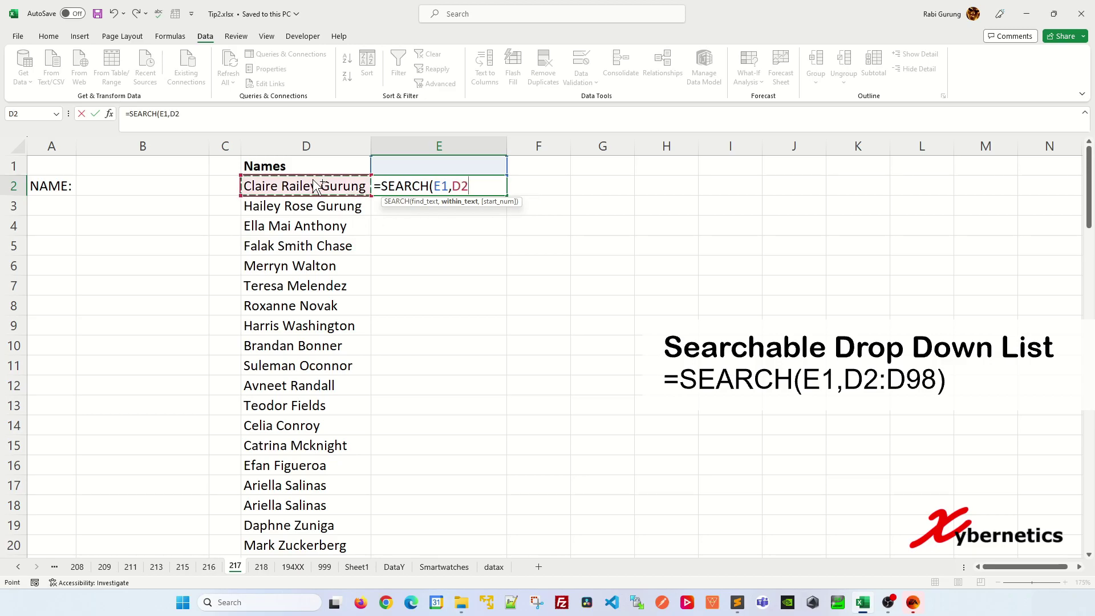
{"action": "key", "text": "ctrl+shift+Down"}
{"action": "key", "text": "Return"}
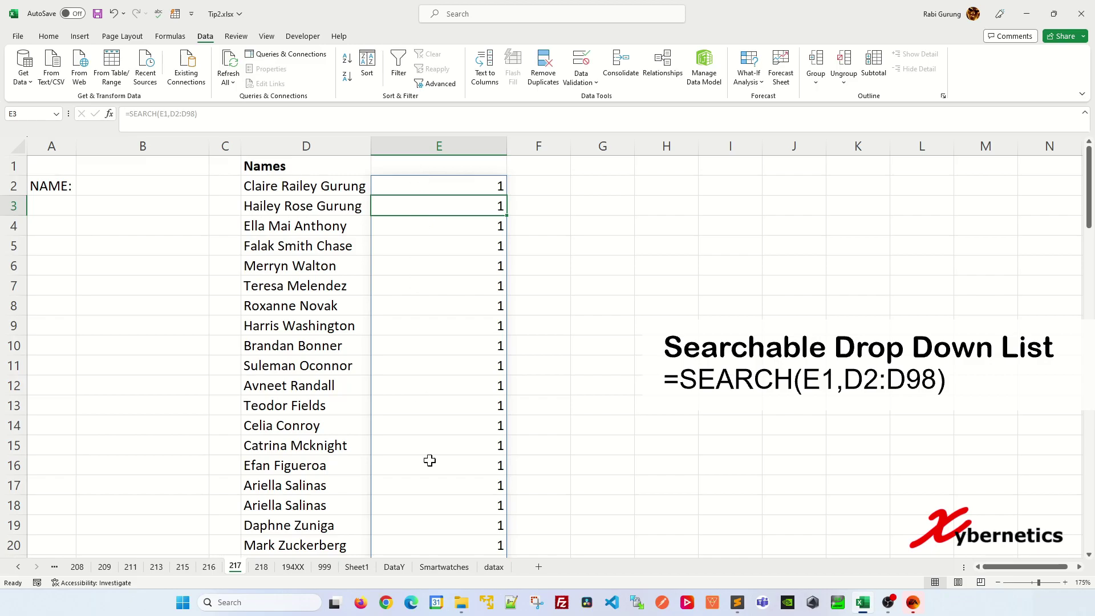
Enter the test search letter C in cell E1
{"action": "left_click", "coordinate": [420, 166]}
{"action": "type", "text": "C"}
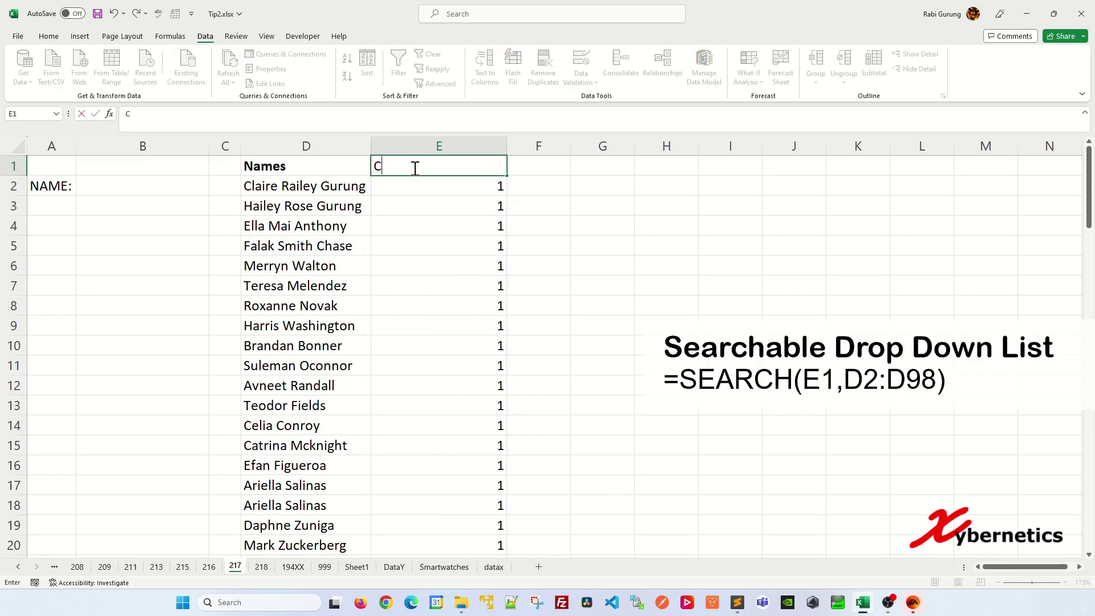
{"action": "key", "text": "Return"}
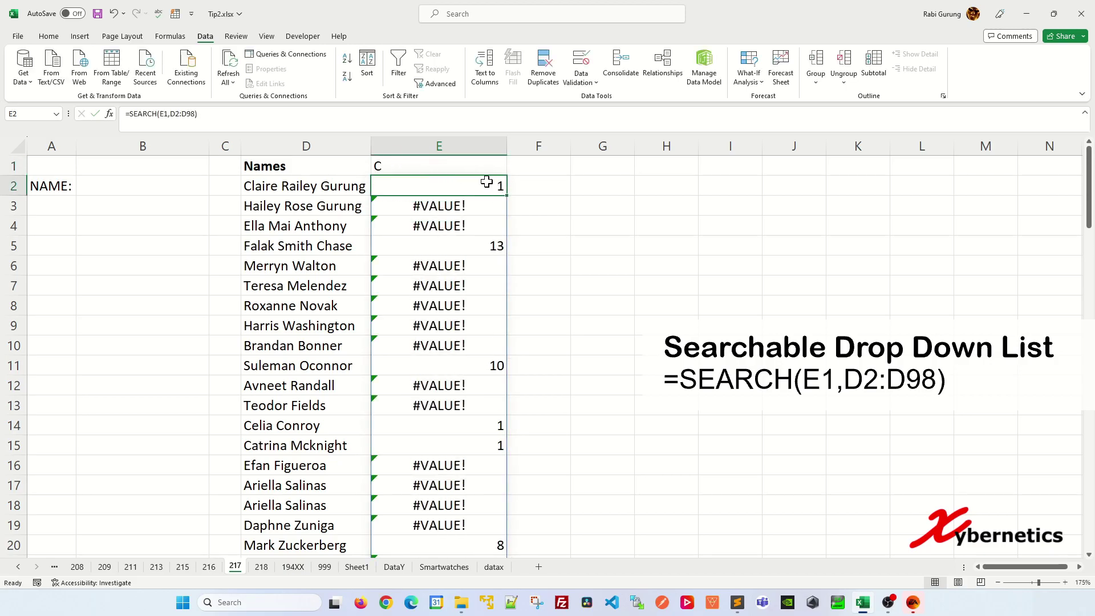
Compare the first names in column D with the SEARCH results for the letter C in column E
{"action": "left_click", "coordinate": [331, 206]}
{"action": "left_click", "coordinate": [331, 225]}
{"action": "left_click", "coordinate": [334, 246]}
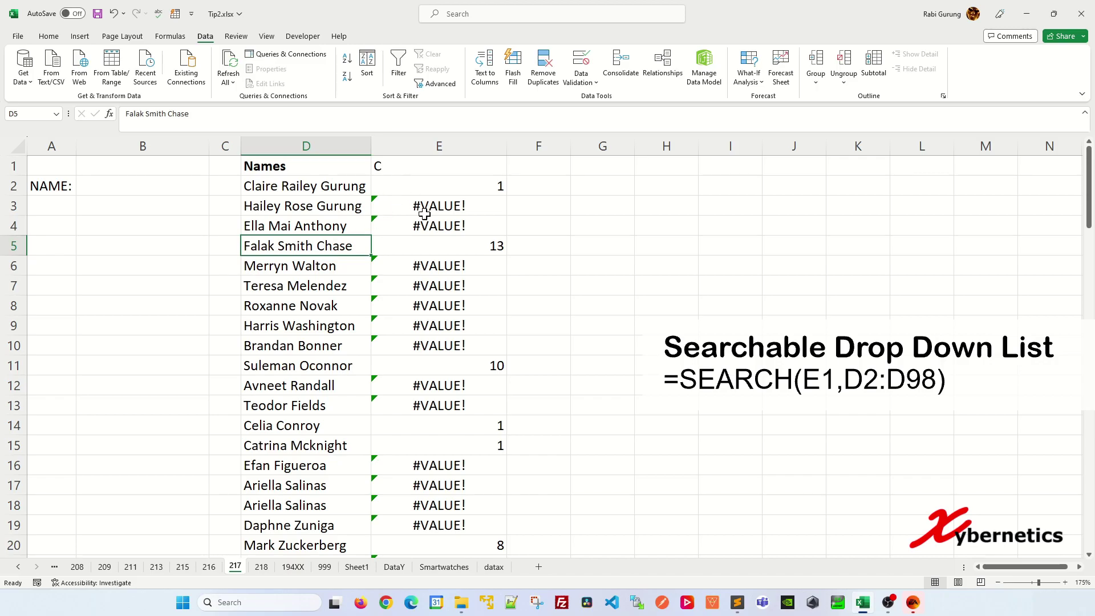
{"action": "left_click", "coordinate": [477, 187]}
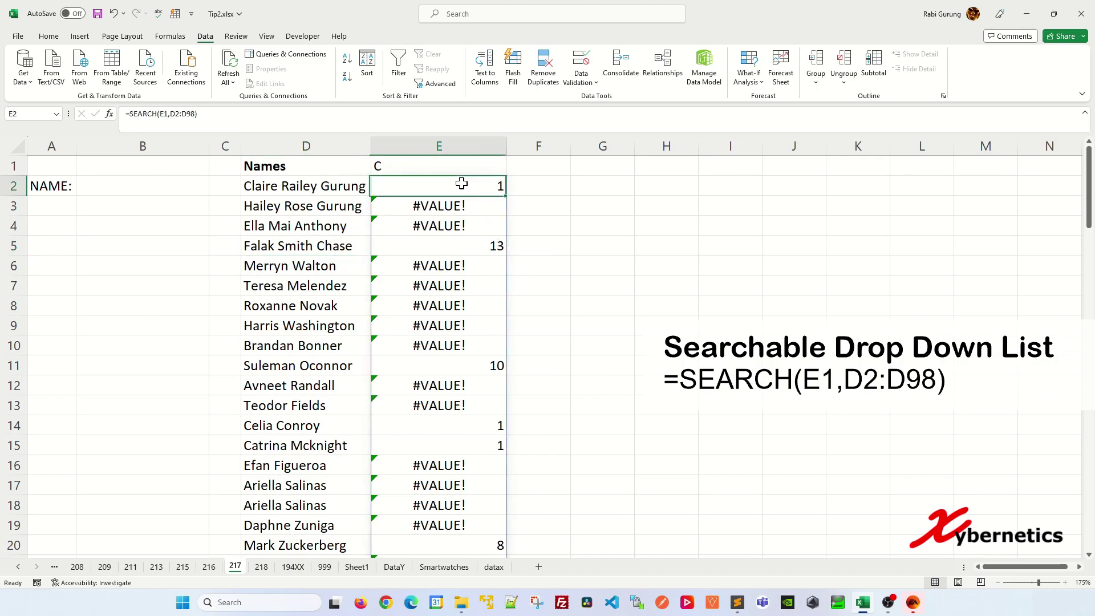
{"action": "left_click", "coordinate": [463, 247]}
{"action": "left_click", "coordinate": [472, 180]}
{"action": "left_click", "coordinate": [470, 251]}
{"action": "left_click", "coordinate": [479, 371]}
Replace the search letter in cell E1 with H
{"action": "left_click", "coordinate": [395, 166]}
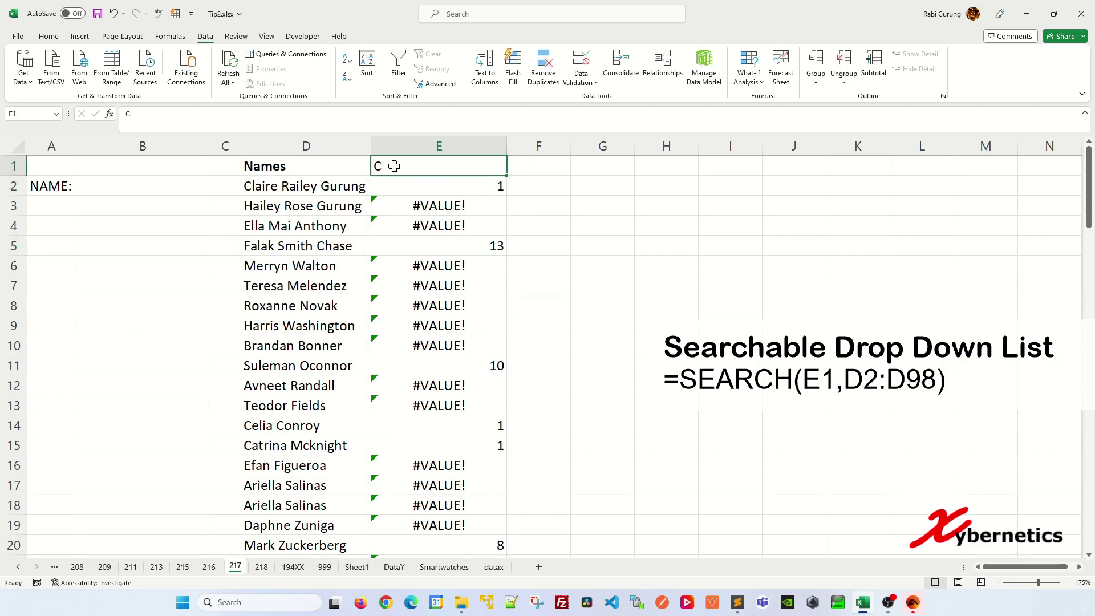
{"action": "type", "text": "H"}
{"action": "key", "text": "Return"}
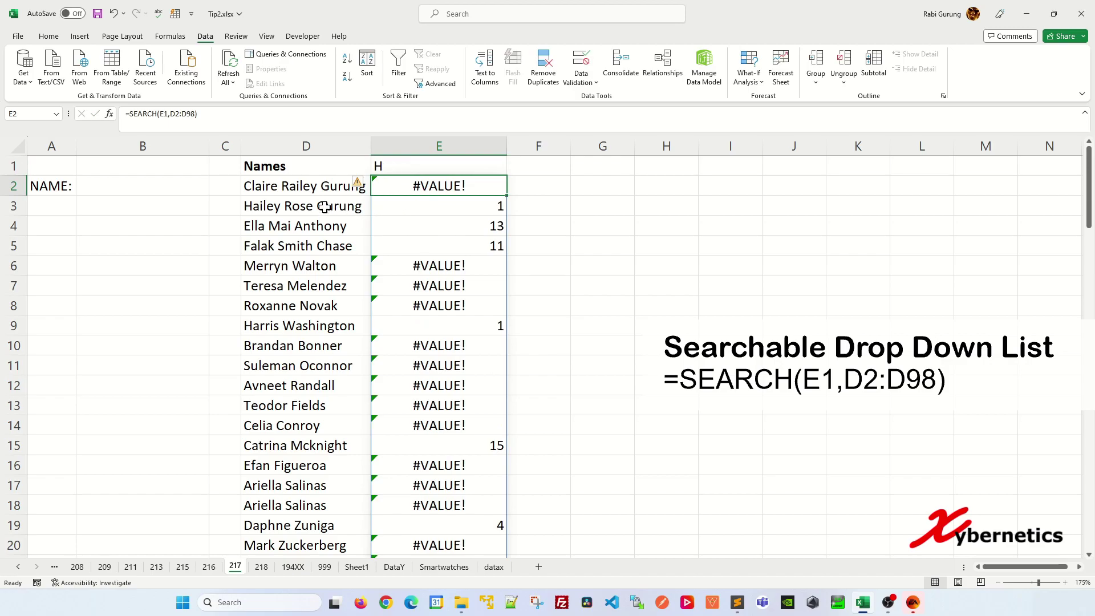
Check the first names in column D against the SEARCH results for the letter H in column E
{"action": "left_click", "coordinate": [324, 207]}
{"action": "left_click", "coordinate": [328, 227]}
{"action": "left_click", "coordinate": [331, 247]}
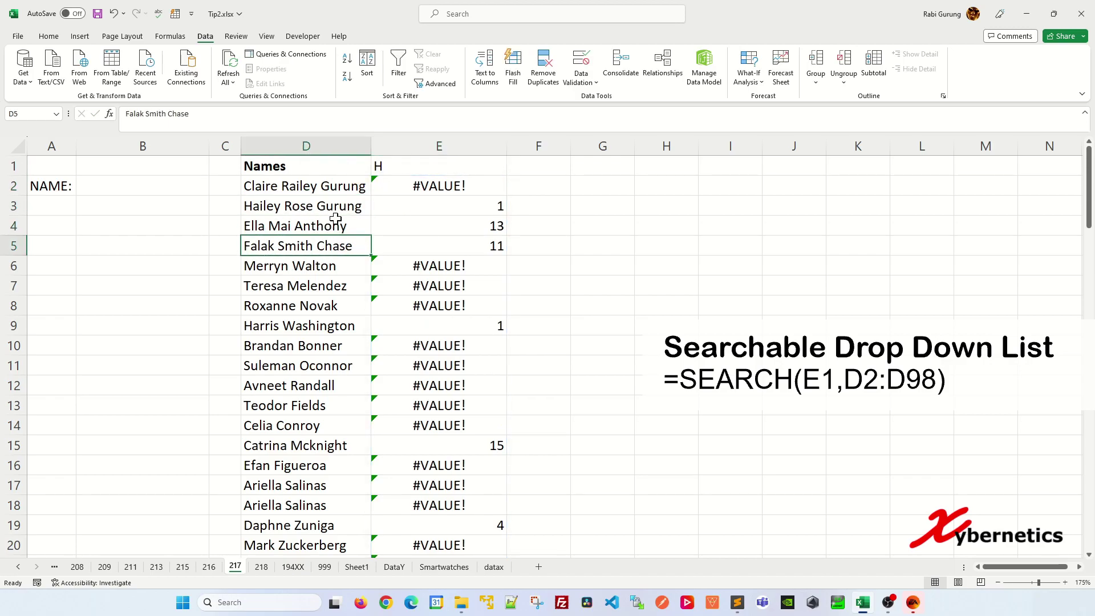
{"action": "left_click", "coordinate": [351, 186]}
{"action": "left_click", "coordinate": [337, 258]}
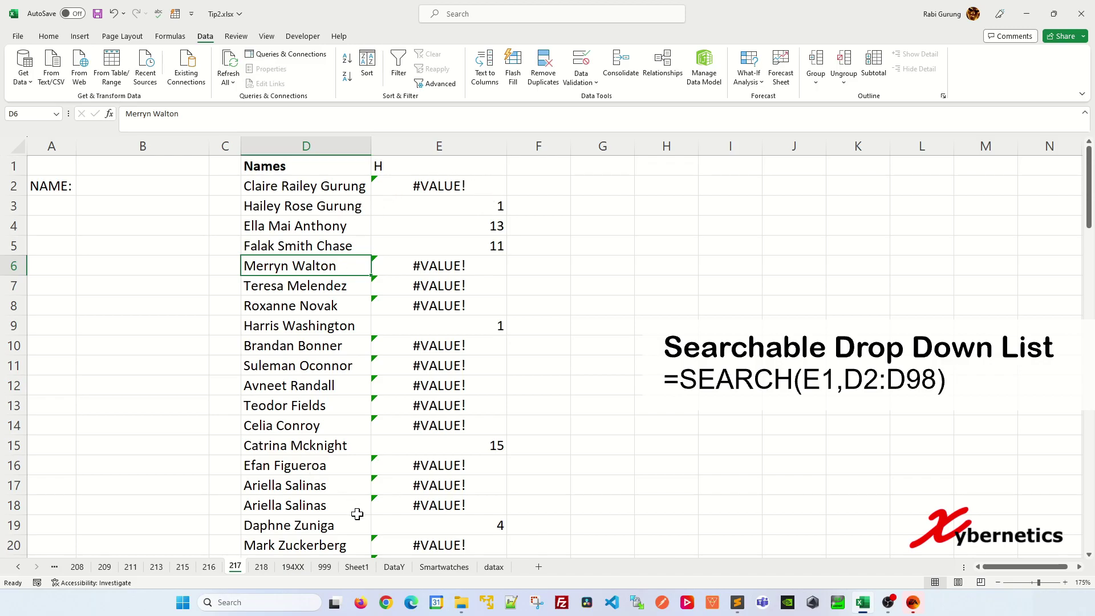
{"action": "left_click", "coordinate": [486, 207]}
{"action": "left_click", "coordinate": [486, 228]}
{"action": "left_click", "coordinate": [486, 246]}
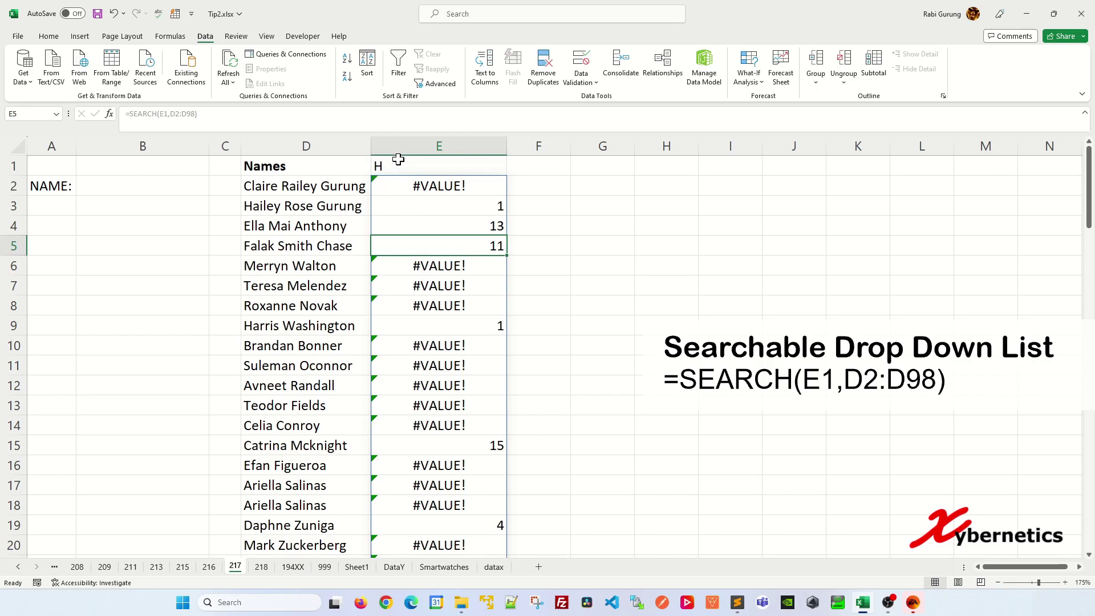
Wrap the formula in E2 in ISNUMBER so it reads =ISNUMBER(SEARCH(E1,D2:D98))
{"action": "left_click", "coordinate": [376, 184]}
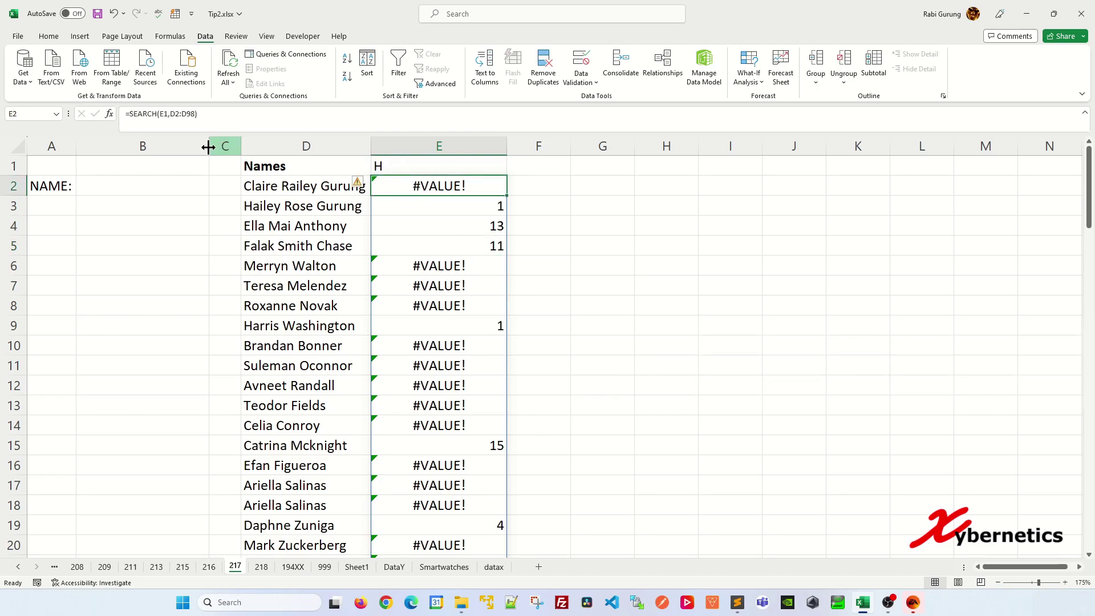
{"action": "left_click", "coordinate": [162, 114]}
{"action": "type", "text": "ISNUMBER"}
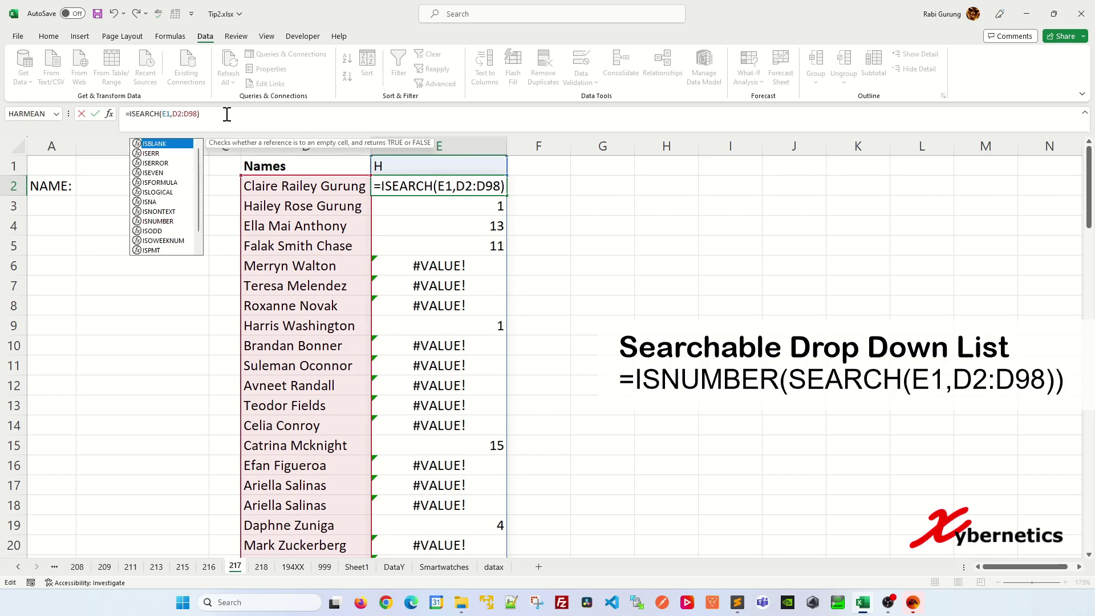
{"action": "type", "text": "("}
{"action": "key", "text": "End"}
{"action": "type", "text": ")"}
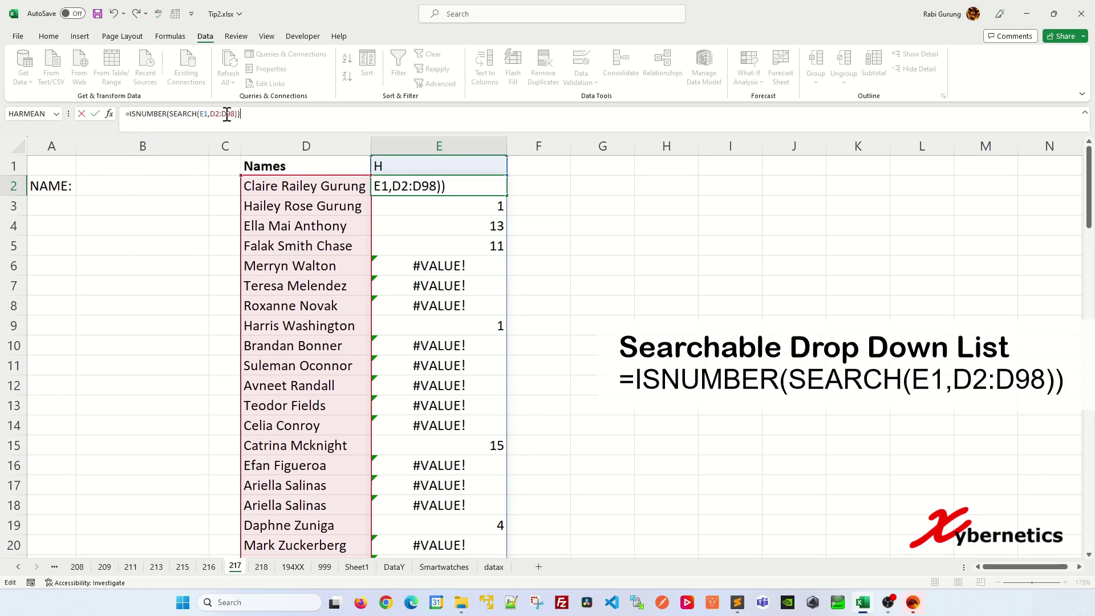
{"action": "key", "text": "Return"}
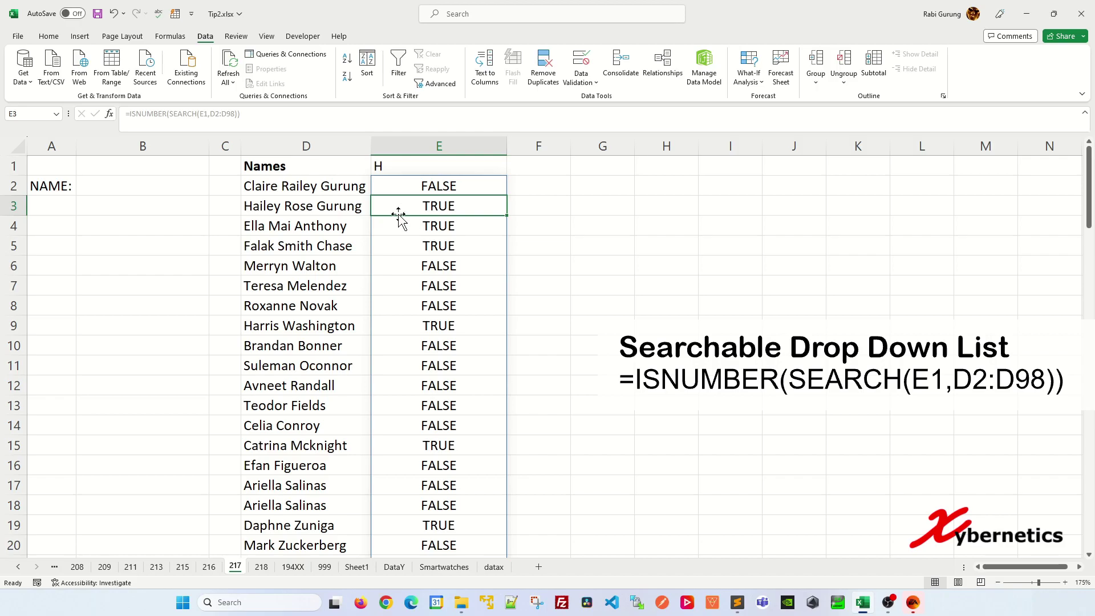
Review the TRUE and FALSE results in column E against the search letter in E1
{"action": "left_click", "coordinate": [391, 167]}
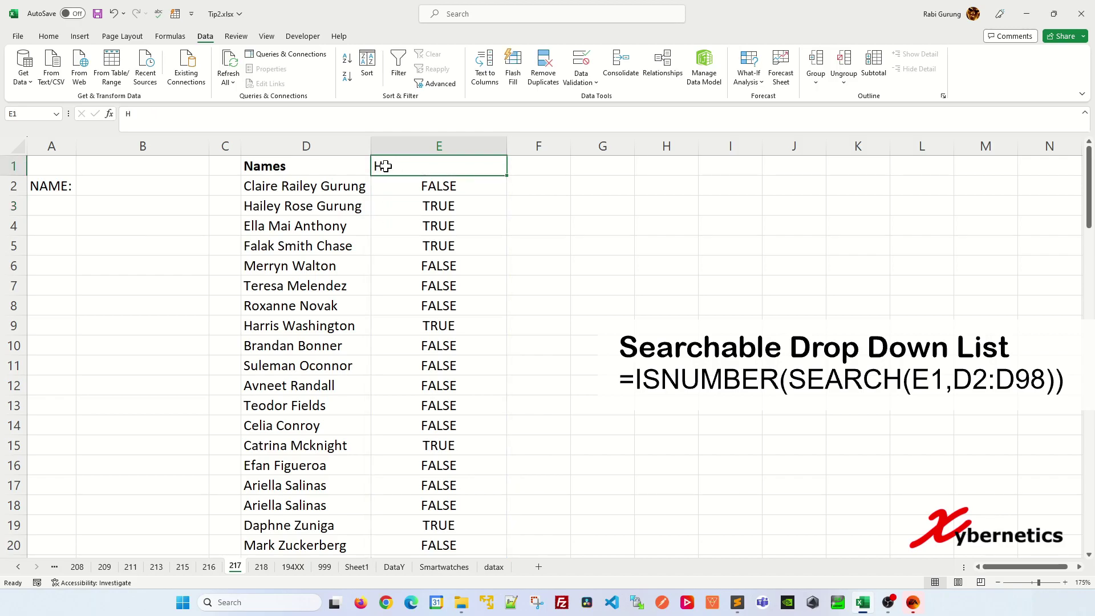
{"action": "double_click", "coordinate": [391, 164]}
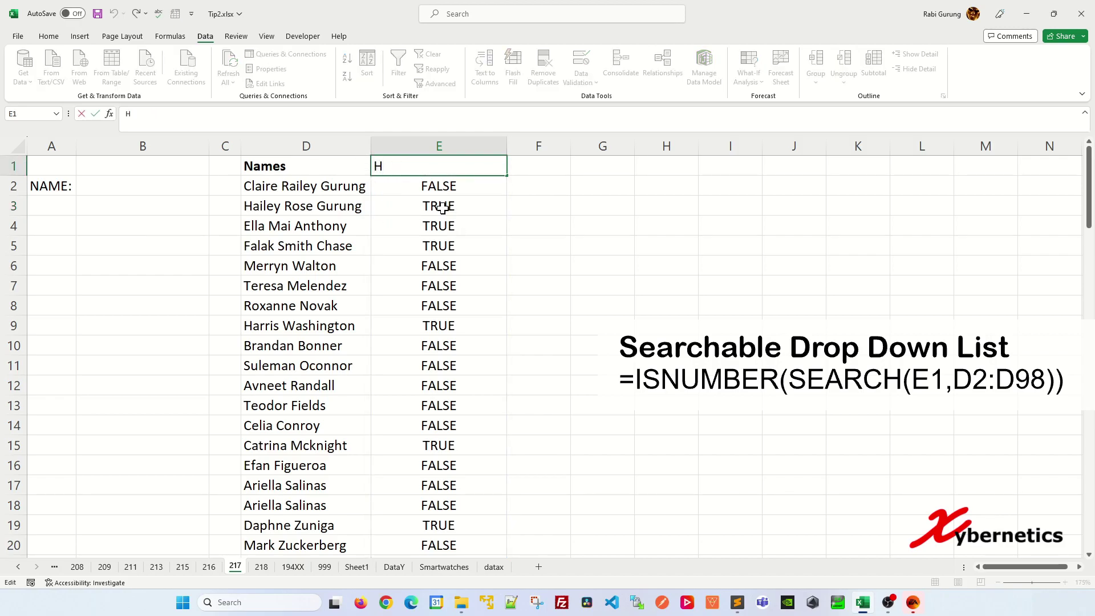
{"action": "left_click", "coordinate": [412, 186]}
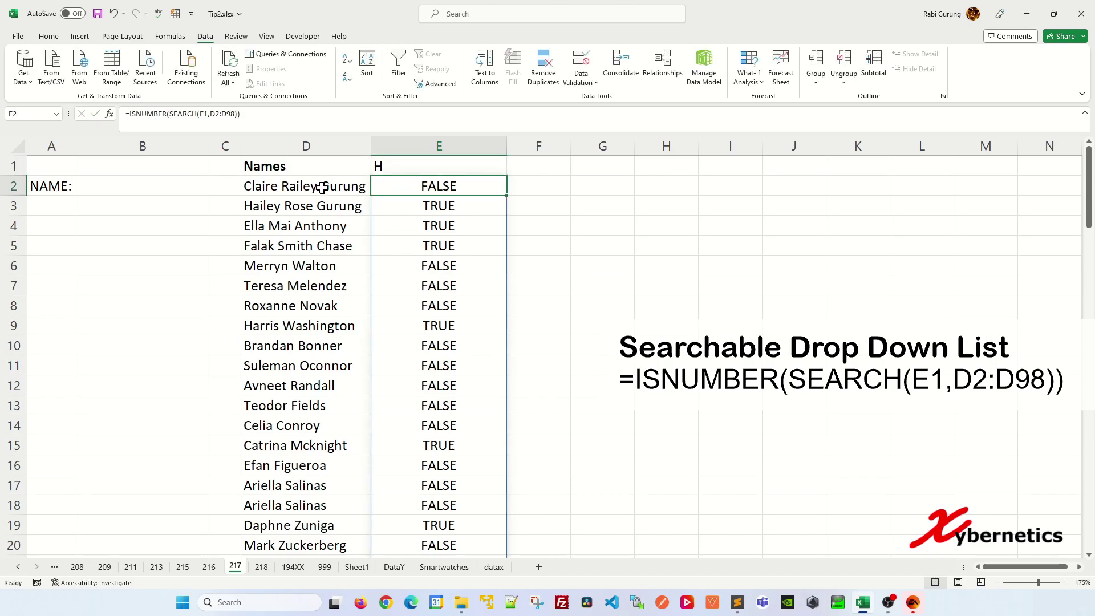
{"action": "left_click", "coordinate": [399, 167]}
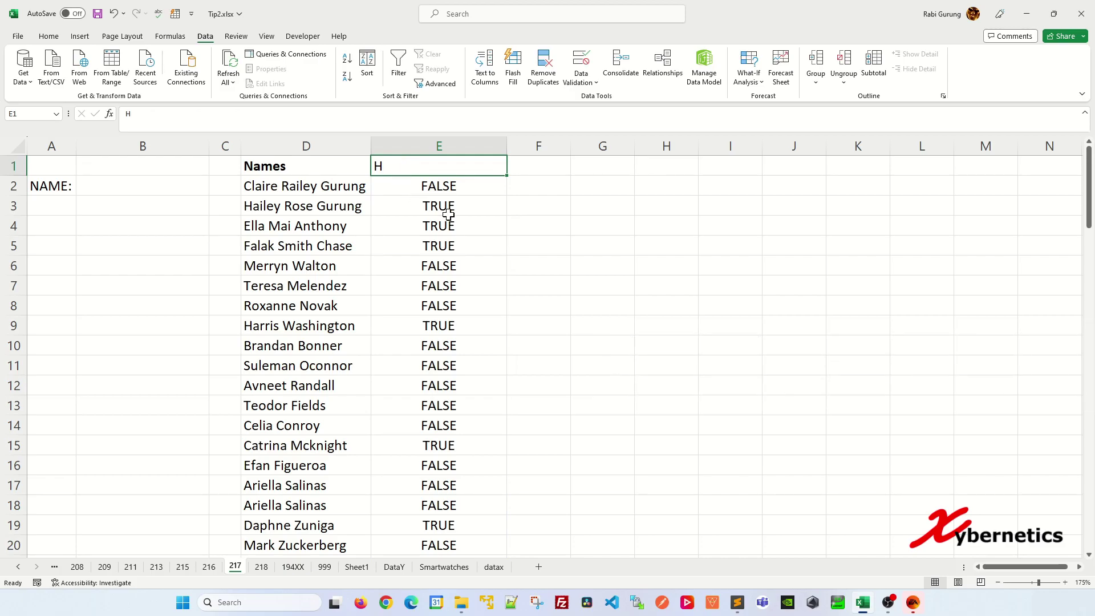
{"action": "left_click_drag", "start_coordinate": [444, 205], "coordinate": [435, 239]}
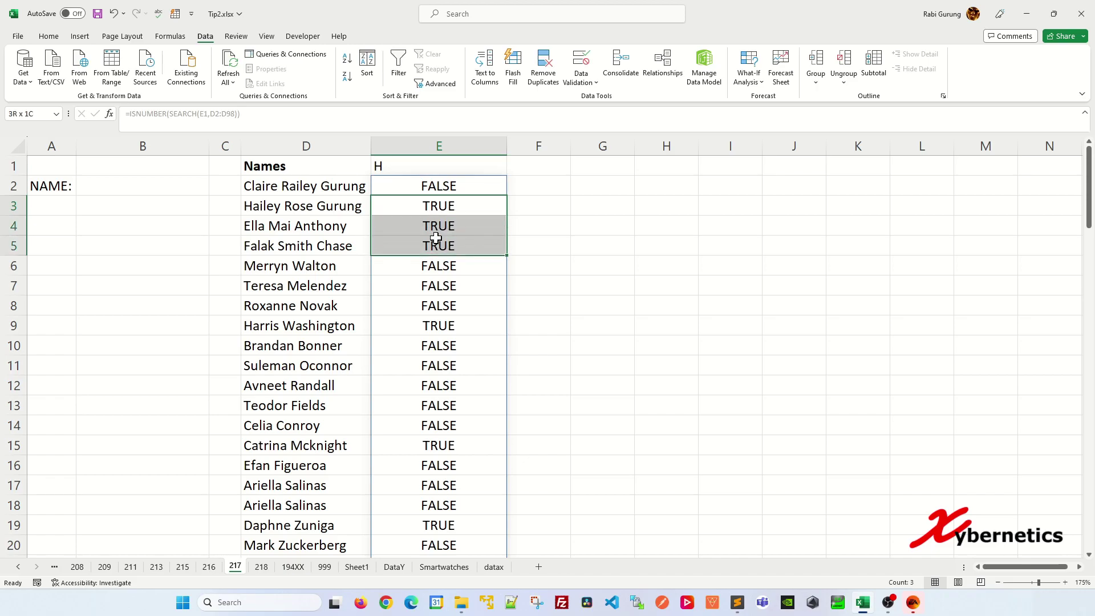
{"action": "double_click", "coordinate": [391, 165]}
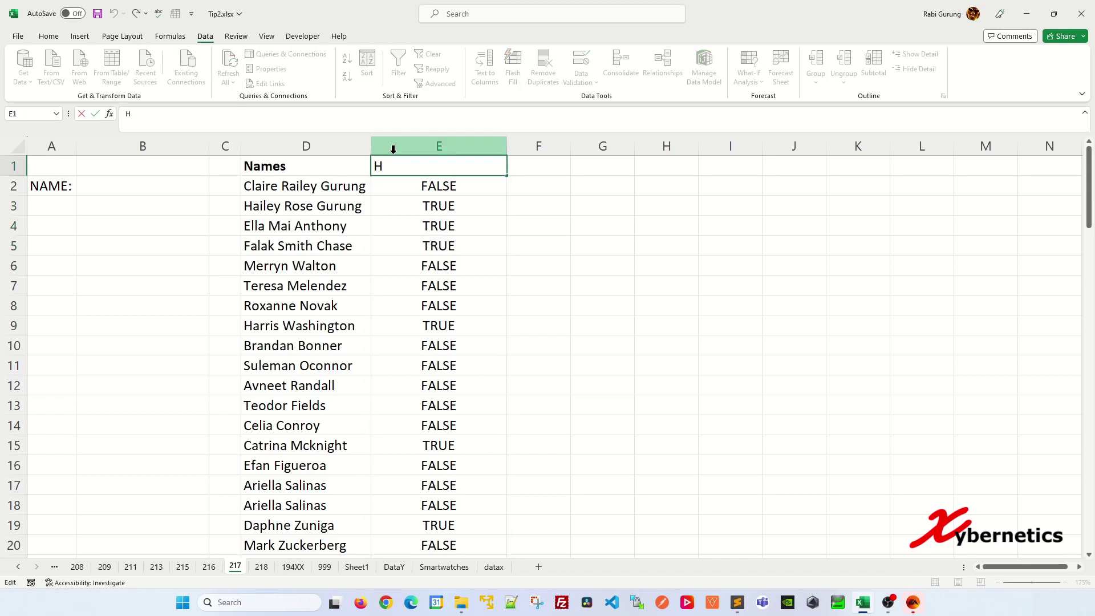
Nest the ISNUMBER formula in E2 inside FILTER, using D2:D98 as the array to filter
{"action": "left_click", "coordinate": [449, 186]}
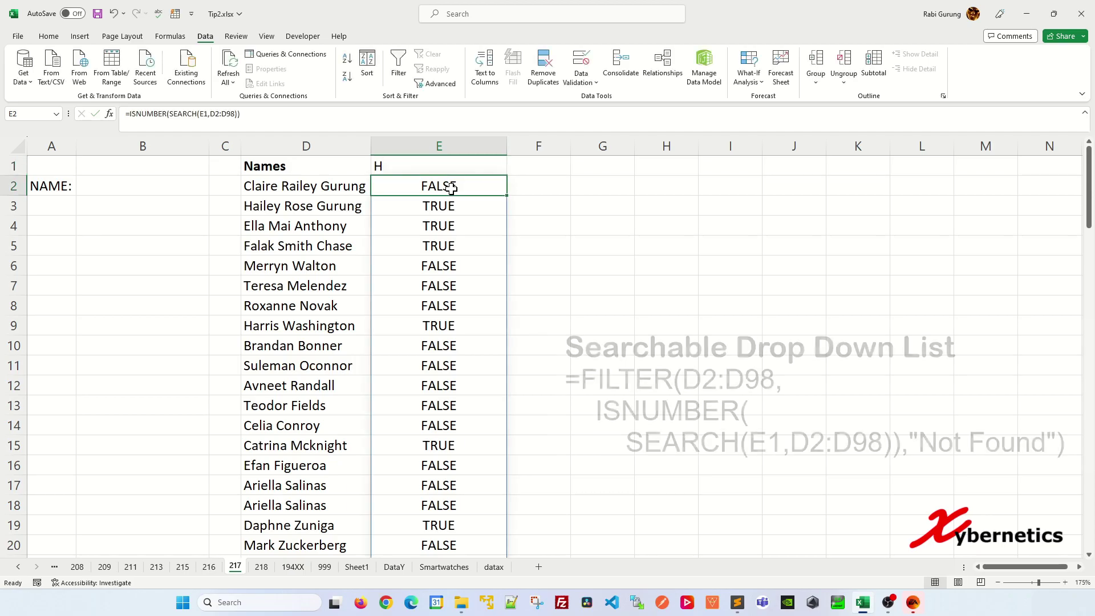
{"action": "left_click", "coordinate": [132, 114]}
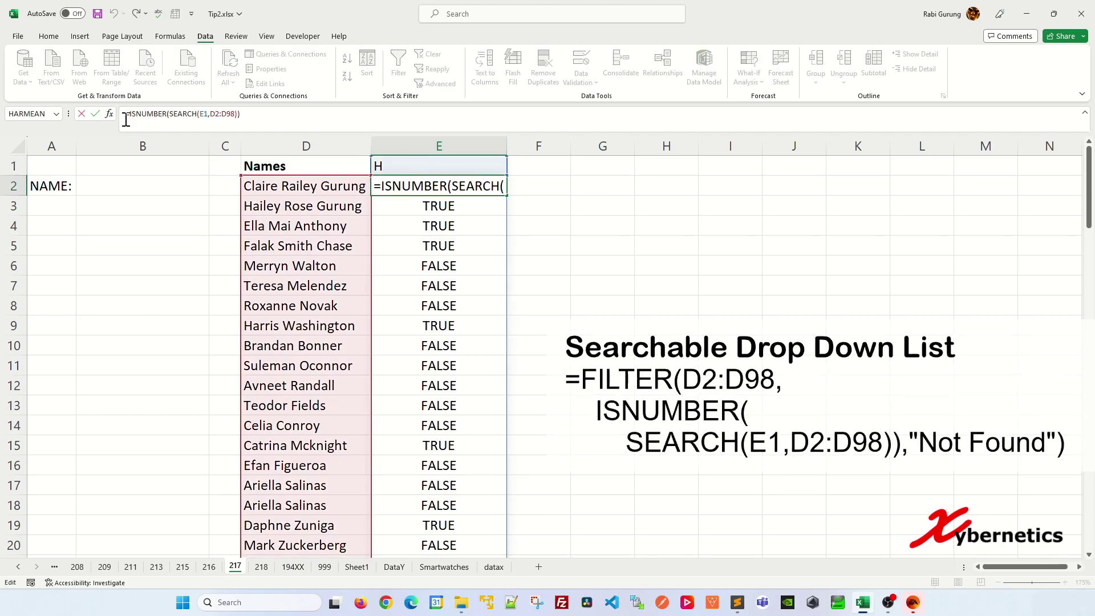
{"action": "type", "text": "FILTER("}
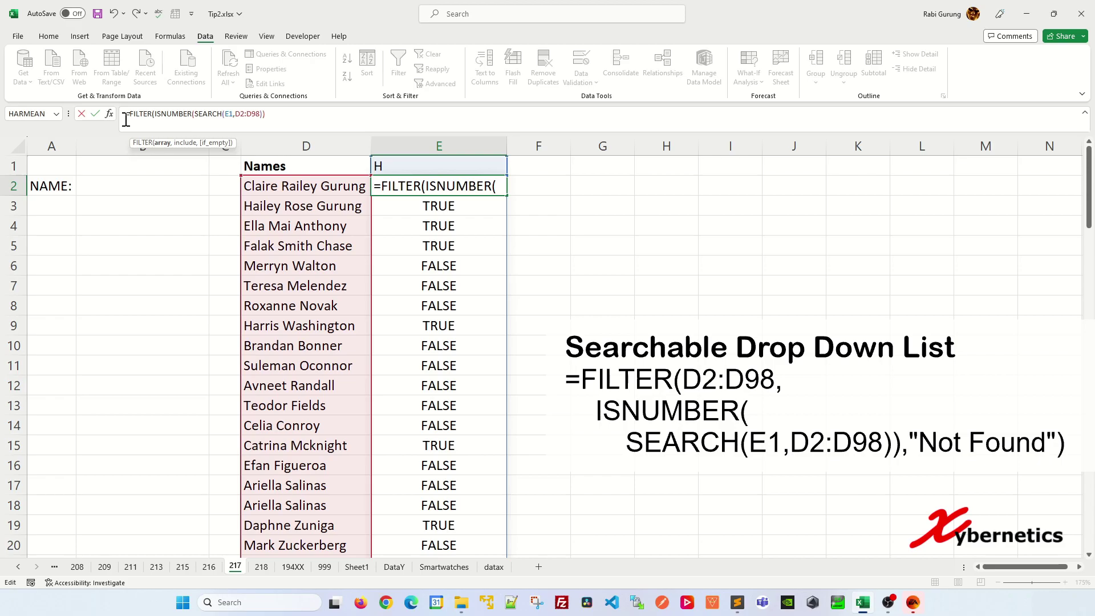
{"action": "left_click", "coordinate": [348, 186]}
{"action": "scroll", "coordinate": [347, 291], "scroll_direction": "down", "scroll_amount": 13}
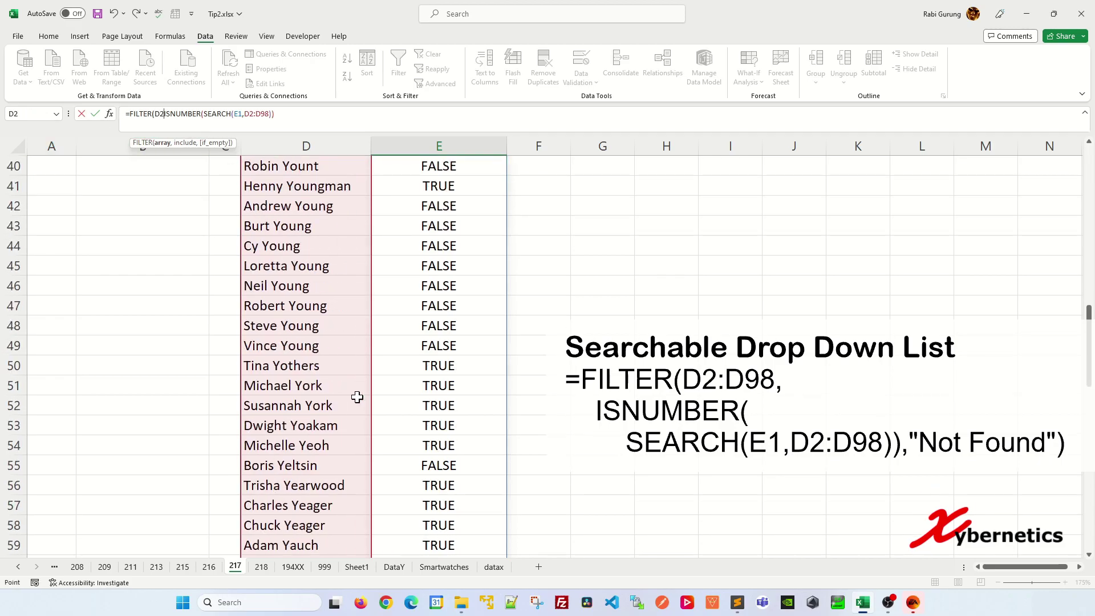
{"action": "scroll", "coordinate": [357, 397], "scroll_direction": "down", "scroll_amount": 19}
{"action": "scroll", "coordinate": [345, 340], "scroll_direction": "up", "scroll_amount": 2}
{"action": "left_click", "coordinate": [341, 298], "text": "shift"}
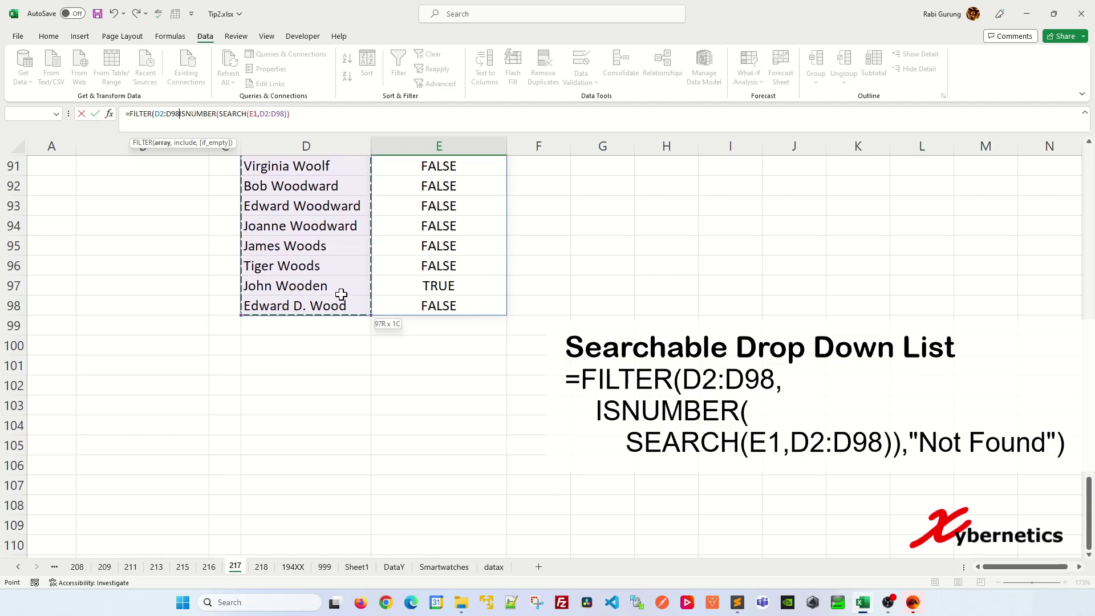
{"action": "type", "text": ","}
Add "Not Found" as the FILTER formula's if_empty value in E2 and commit the formula
{"action": "scroll", "coordinate": [403, 245], "scroll_direction": "up", "scroll_amount": 13}
{"action": "scroll", "coordinate": [450, 236], "scroll_direction": "up", "scroll_amount": 17}
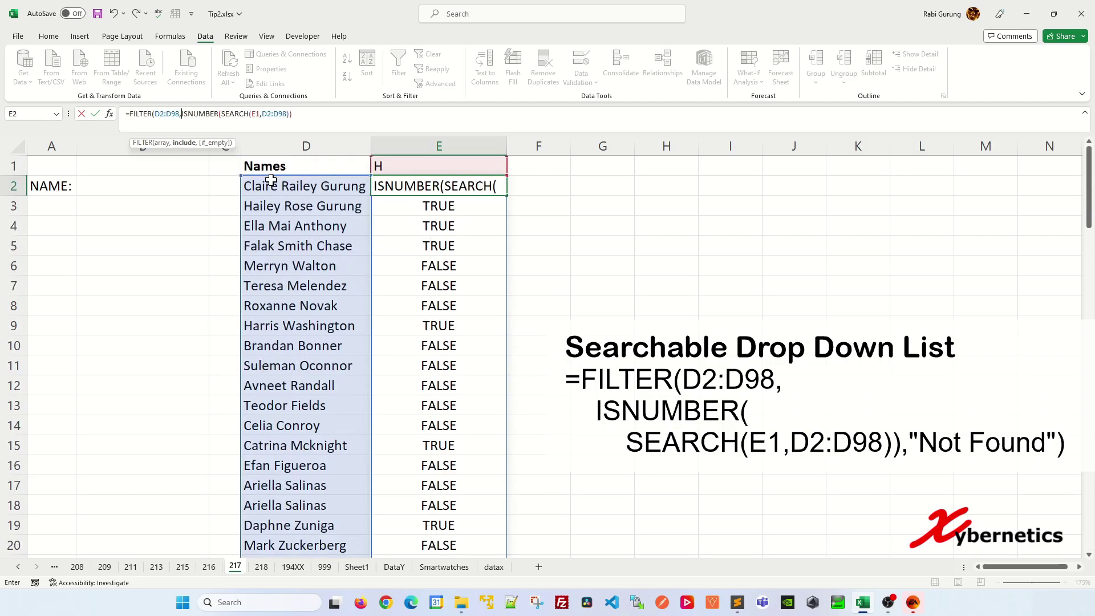
{"action": "left_click", "coordinate": [294, 113]}
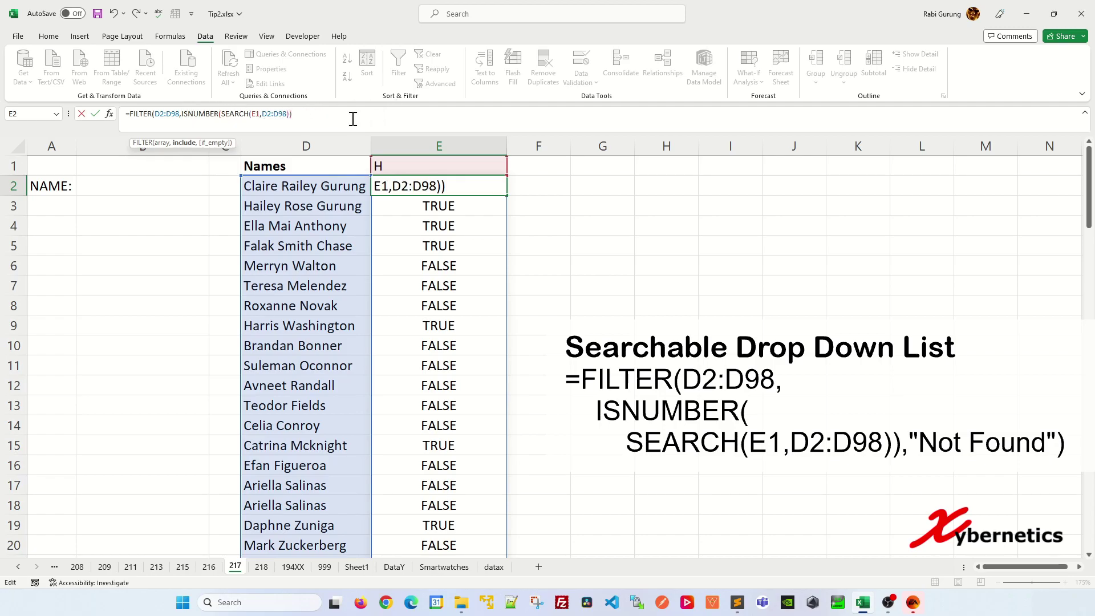
{"action": "type", "text": ",\"Not Found"}
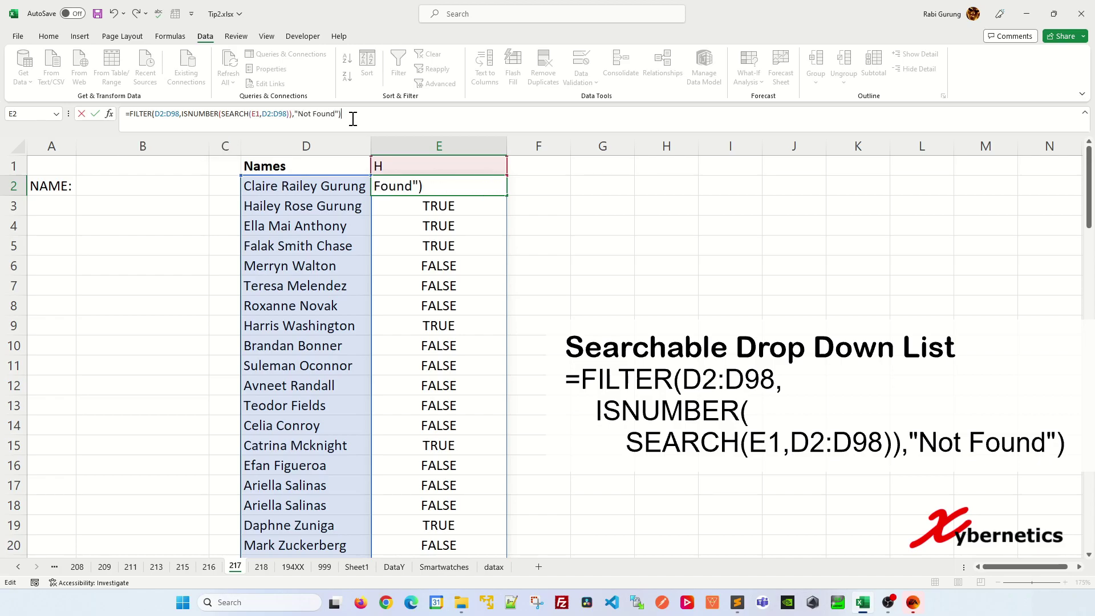
{"action": "key", "text": "Return"}
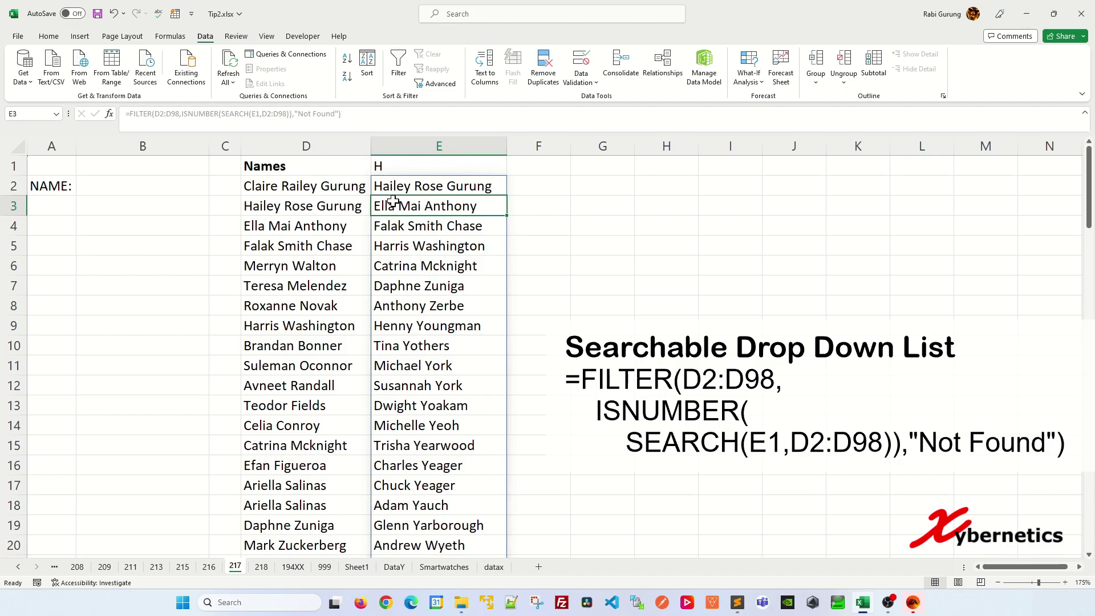
Examine the filtered list of names in column E and the FILTER formula in E2
{"action": "scroll", "coordinate": [410, 245], "scroll_direction": "down", "scroll_amount": 6}
{"action": "scroll", "coordinate": [354, 391], "scroll_direction": "down", "scroll_amount": 1}
{"action": "scroll", "coordinate": [342, 342], "scroll_direction": "up", "scroll_amount": 7}
{"action": "left_click", "coordinate": [406, 191]}
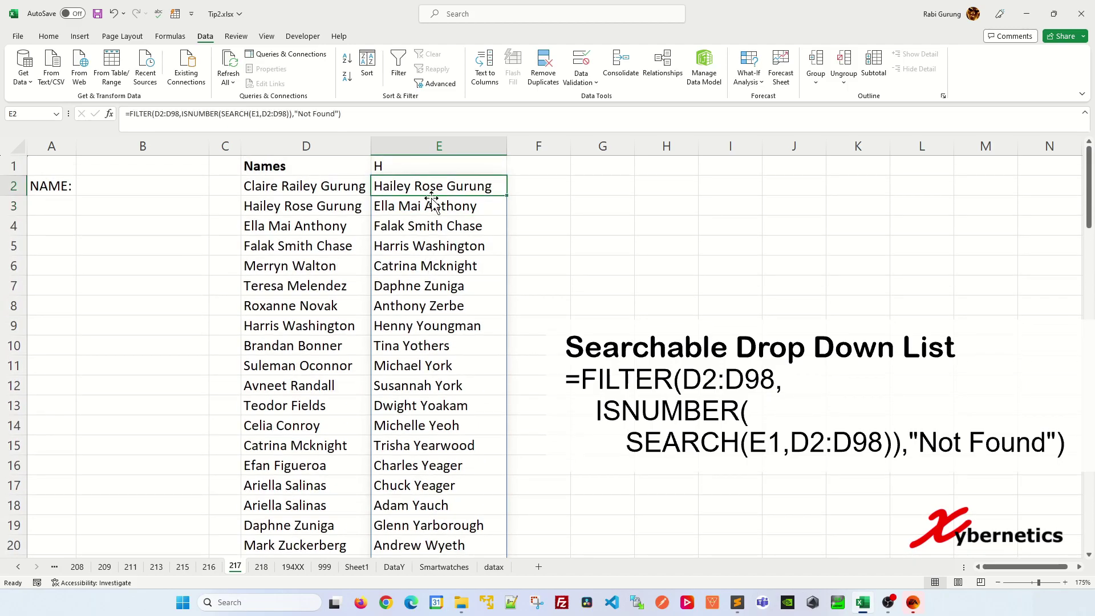
{"action": "scroll", "coordinate": [452, 202], "scroll_direction": "down", "scroll_amount": 4}
{"action": "scroll", "coordinate": [459, 297], "scroll_direction": "up", "scroll_amount": 4}
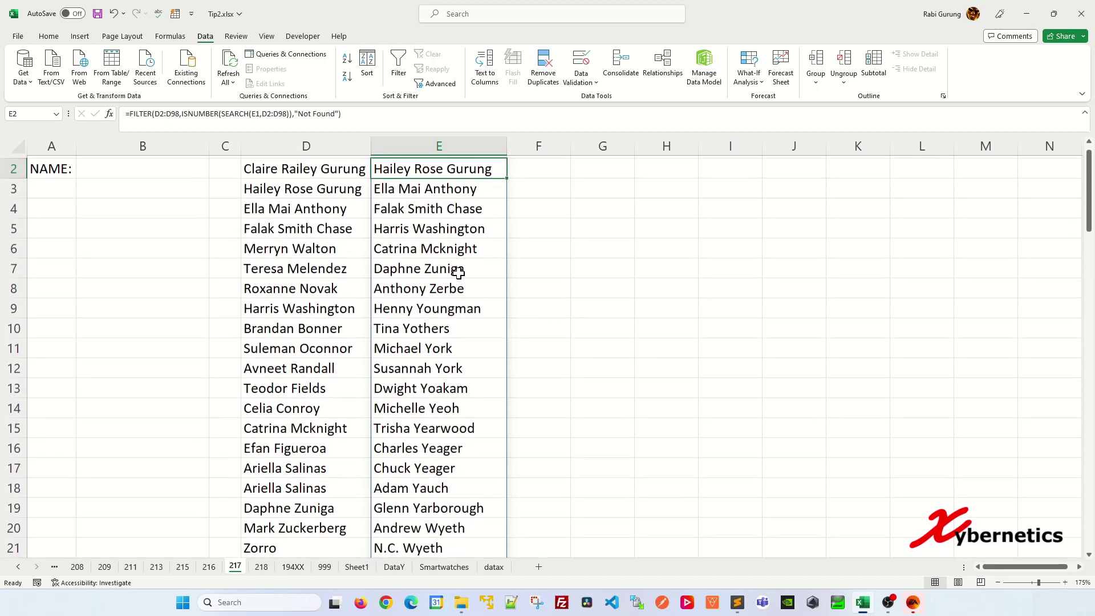
Link the search cell E1 to the name entry cell with the formula =B2
{"action": "left_click", "coordinate": [157, 183]}
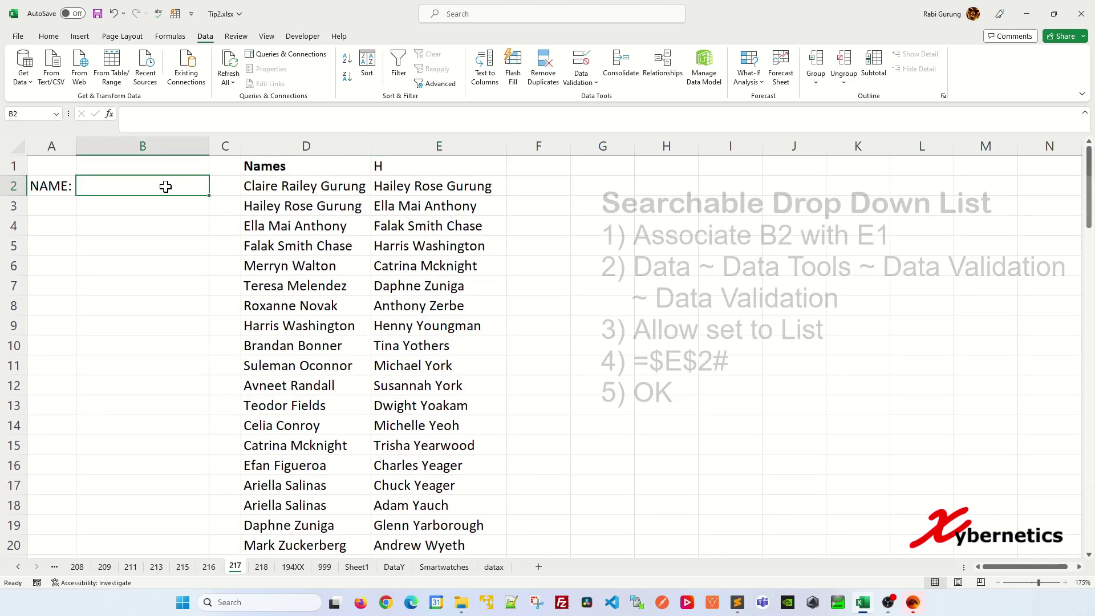
{"action": "left_click", "coordinate": [398, 162]}
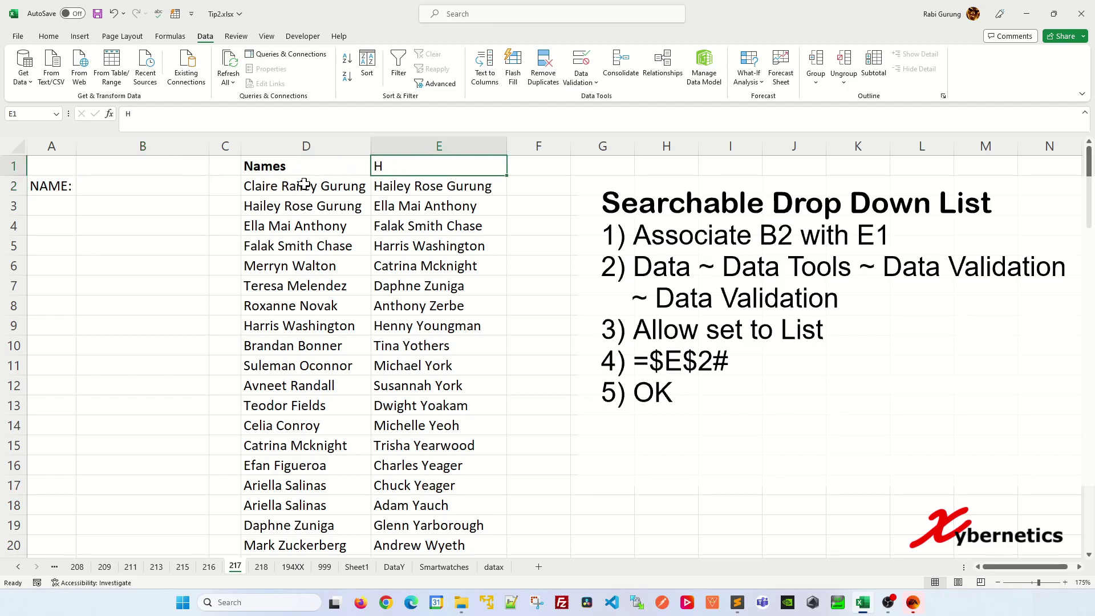
{"action": "left_click", "coordinate": [143, 185]}
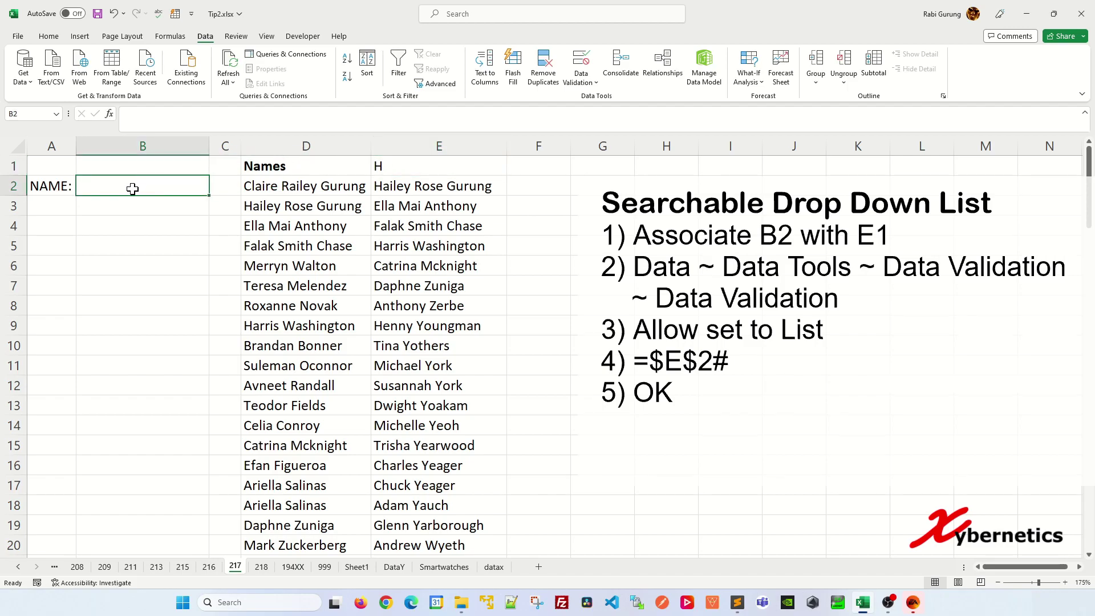
{"action": "left_click", "coordinate": [440, 171]}
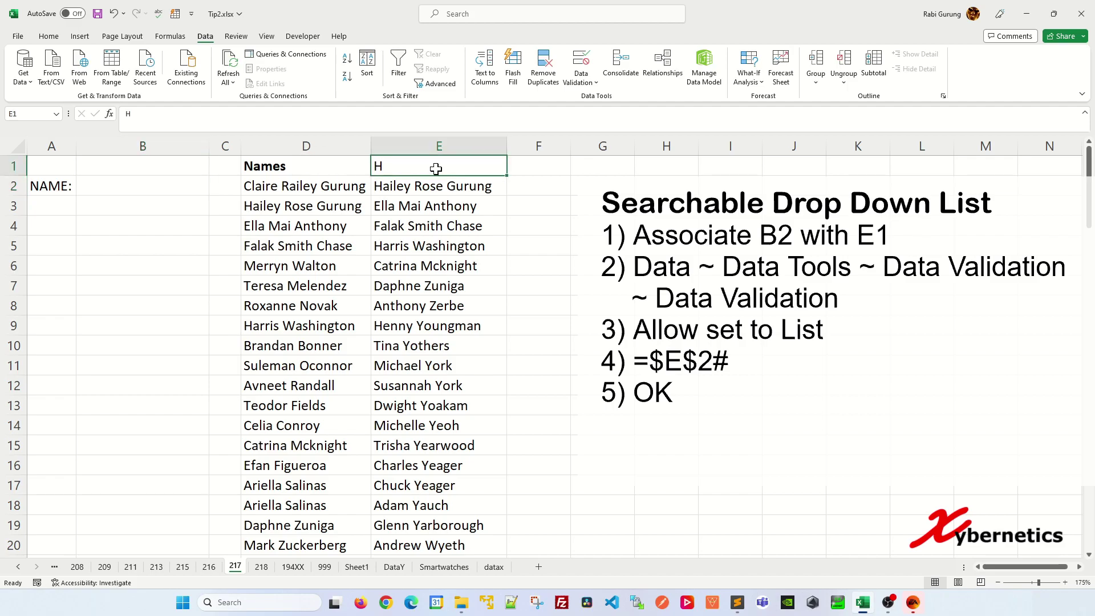
{"action": "type", "text": "="}
{"action": "left_click", "coordinate": [158, 188]}
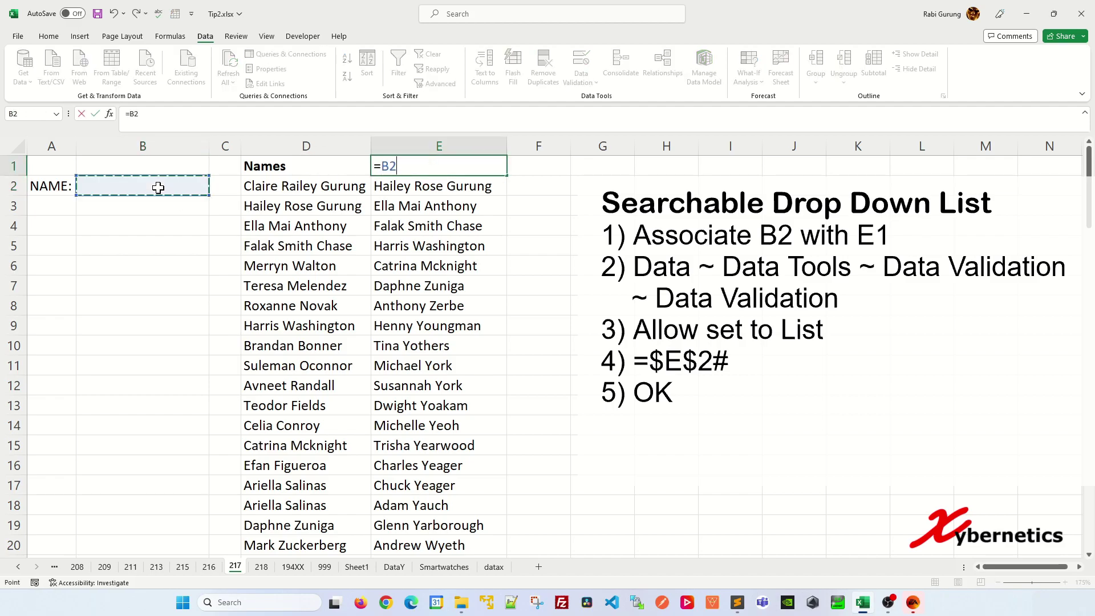
{"action": "key", "text": "Return"}
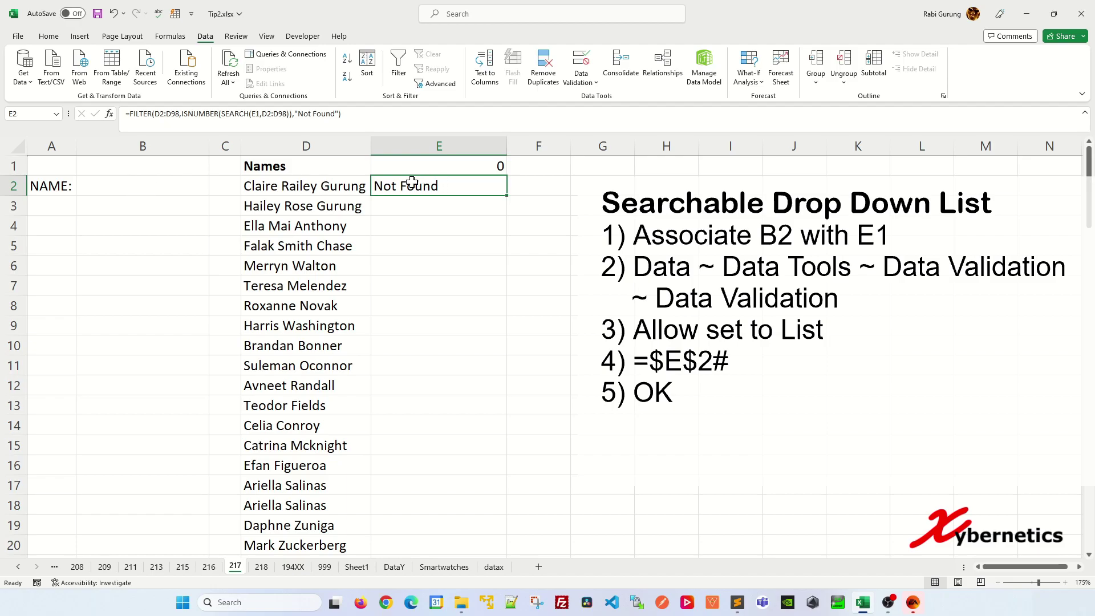
Test the link by entering C and x as search letters in B2, and clear the cell
{"action": "left_click", "coordinate": [159, 186]}
{"action": "type", "text": "C"}
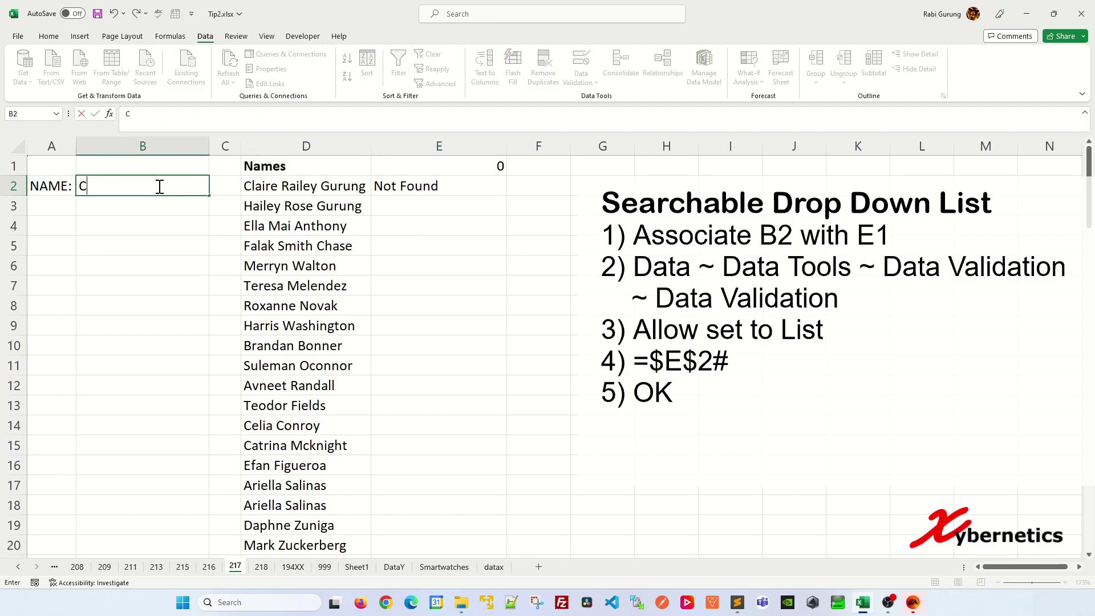
{"action": "key", "text": "Return"}
{"action": "left_click", "coordinate": [122, 187]}
{"action": "type", "text": "x"}
{"action": "key", "text": "Return"}
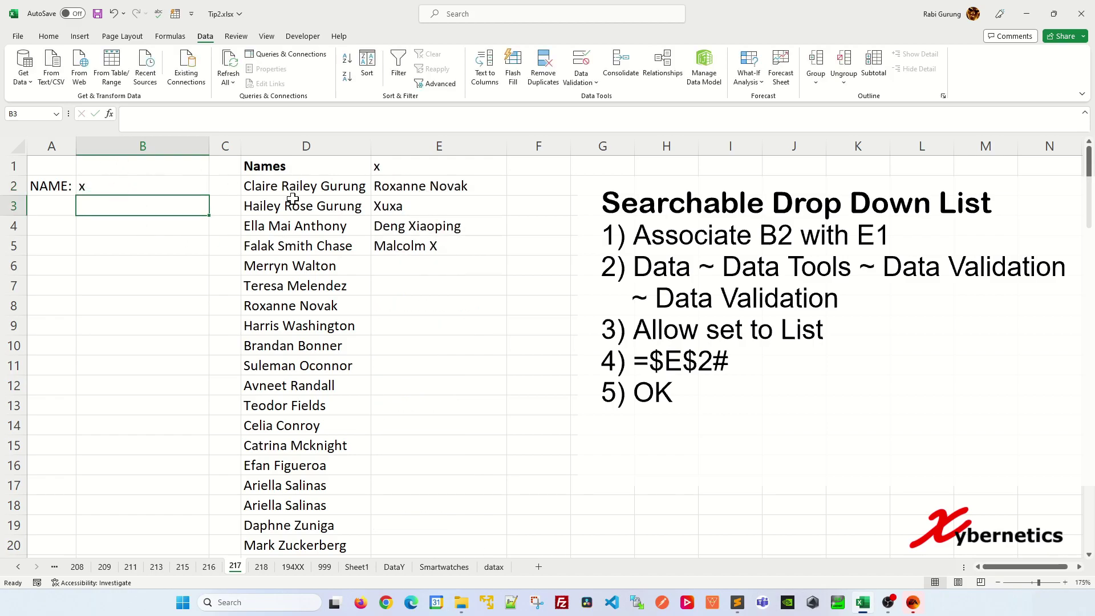
{"action": "left_click", "coordinate": [148, 187]}
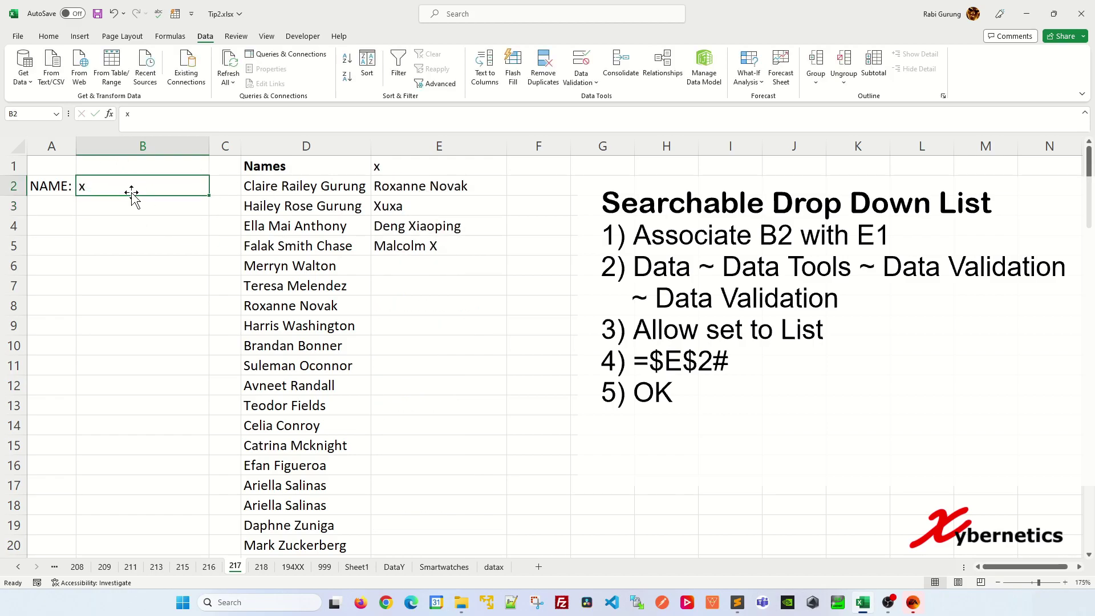
{"action": "key", "text": "Delete"}
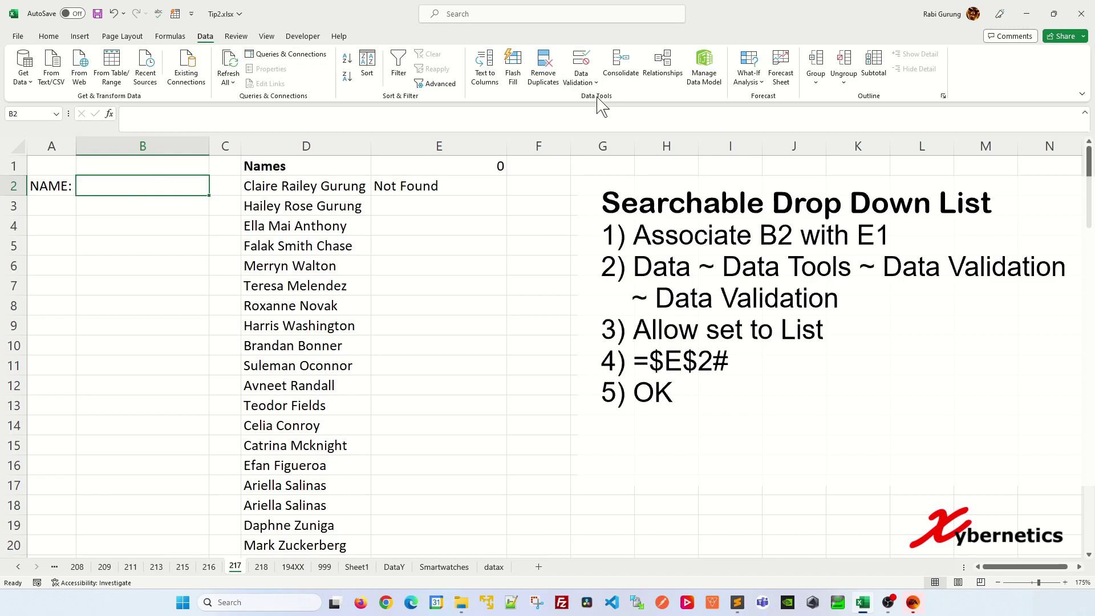
Apply List data validation to B2 with the spilled range =$E$2# as its source
{"action": "left_click", "coordinate": [590, 82]}
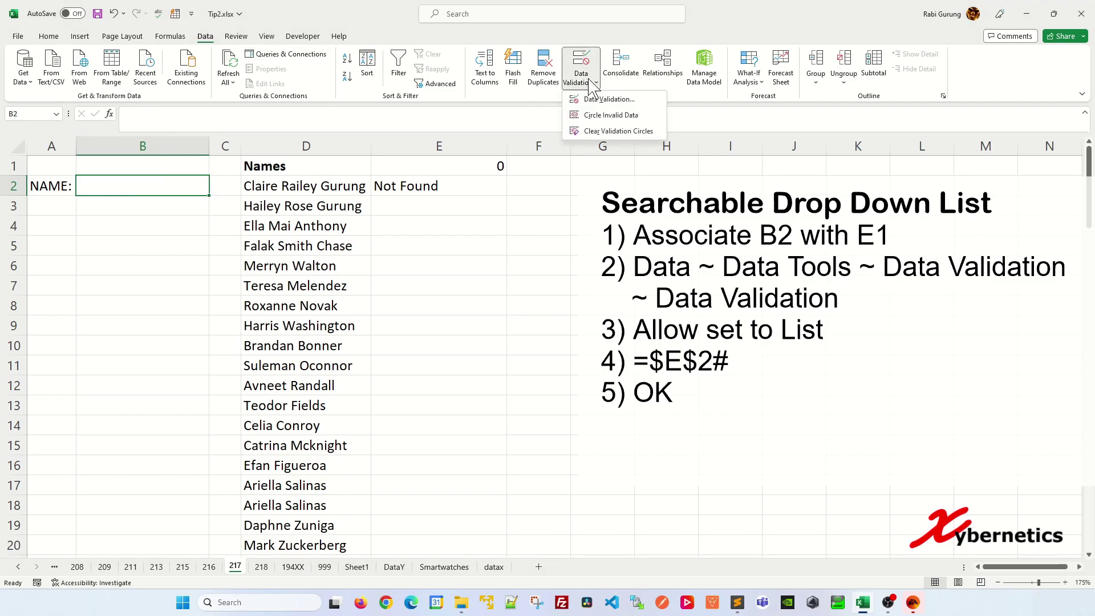
{"action": "left_click", "coordinate": [601, 116]}
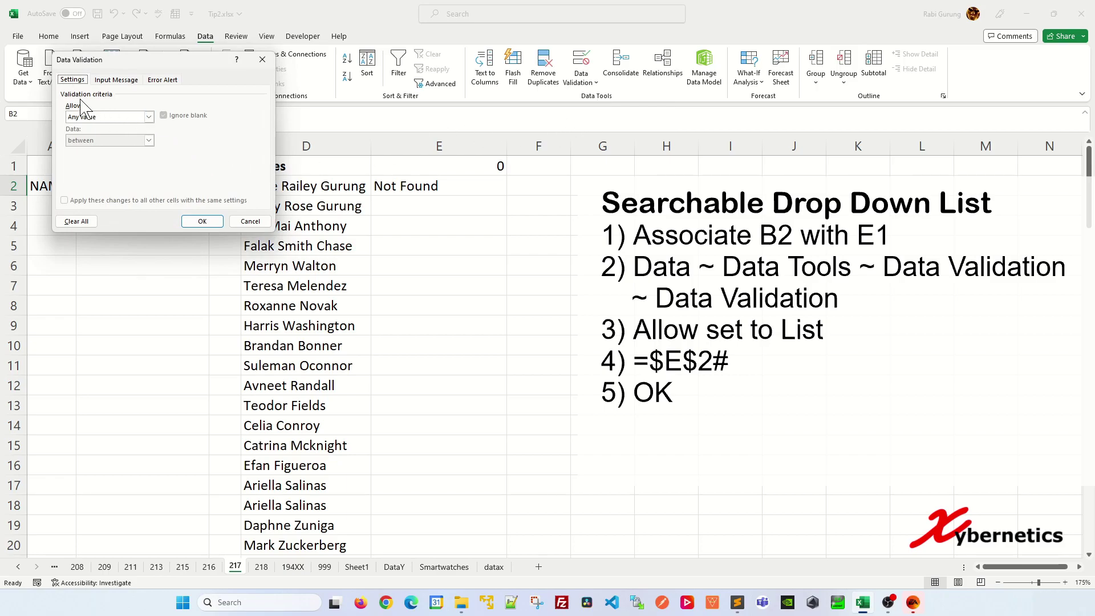
{"action": "left_click", "coordinate": [148, 117]}
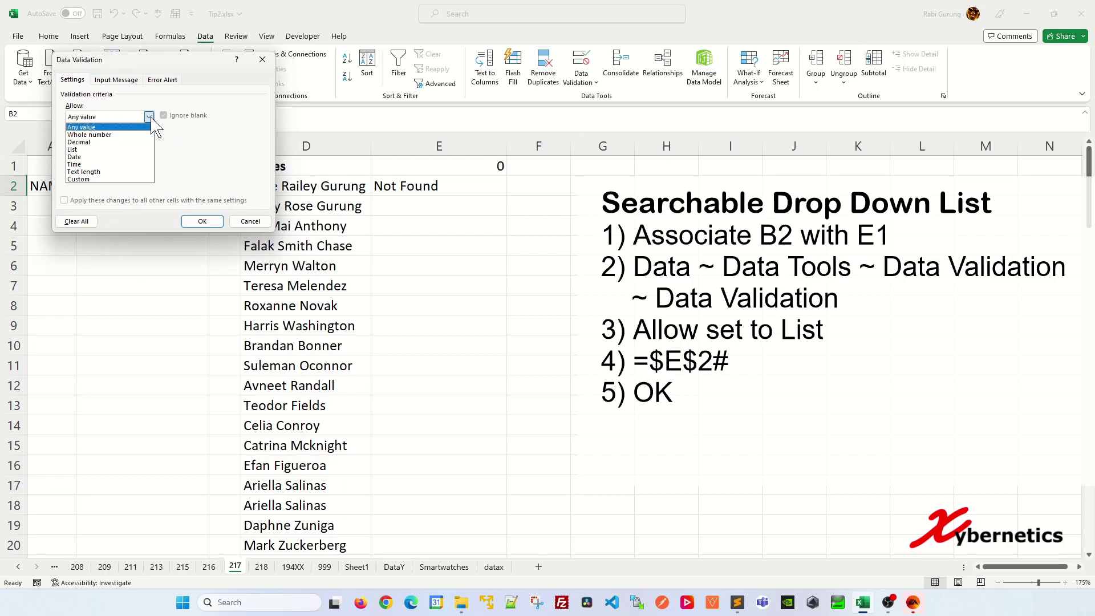
{"action": "left_click", "coordinate": [104, 149]}
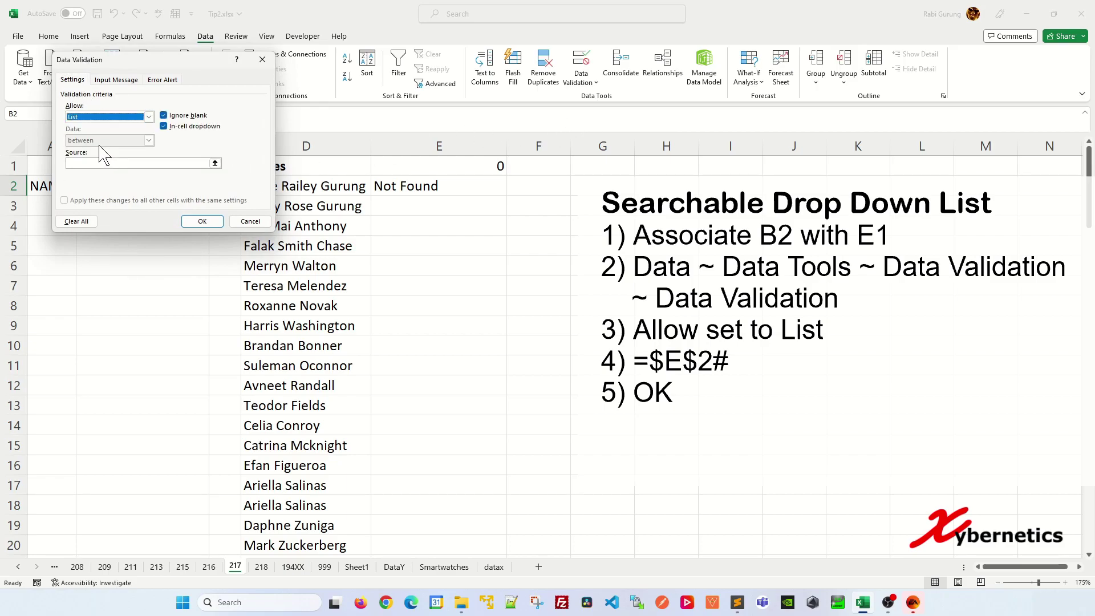
{"action": "left_click", "coordinate": [215, 164]}
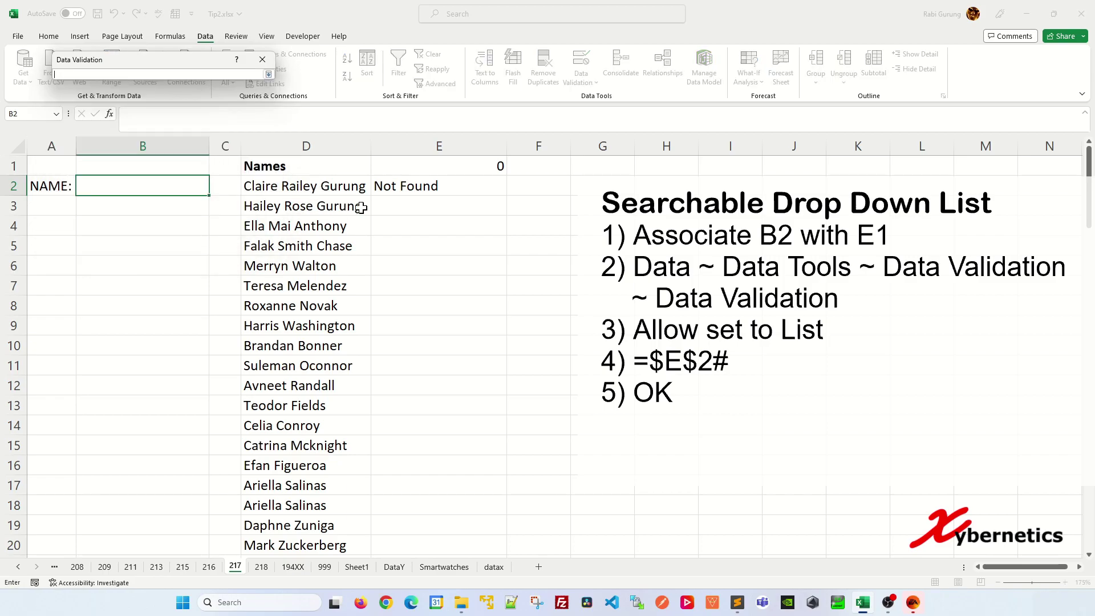
{"action": "left_click", "coordinate": [429, 184]}
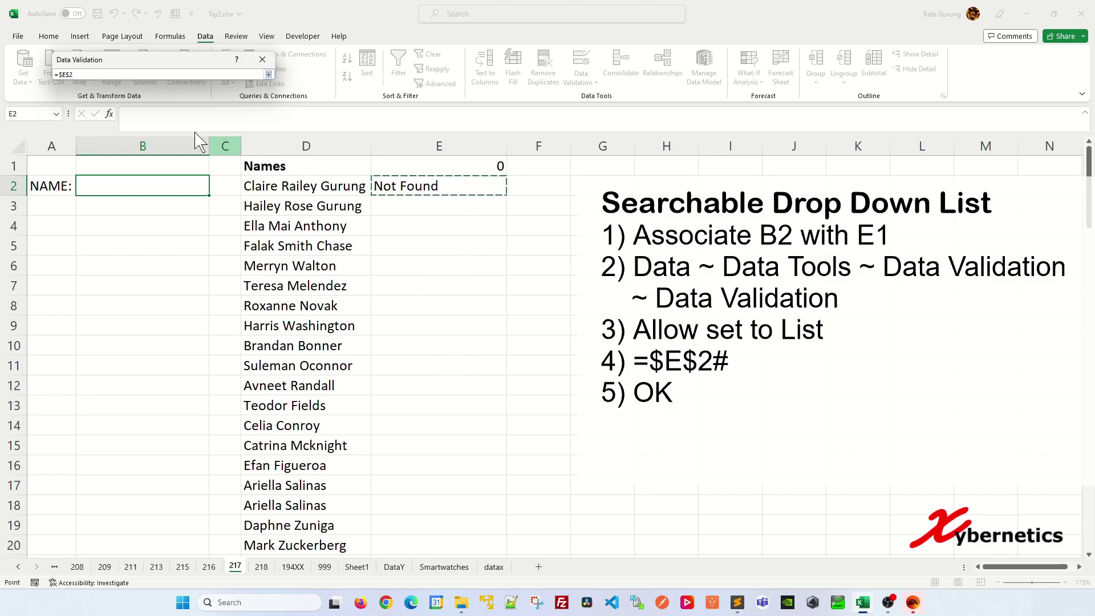
{"action": "type", "text": "#"}
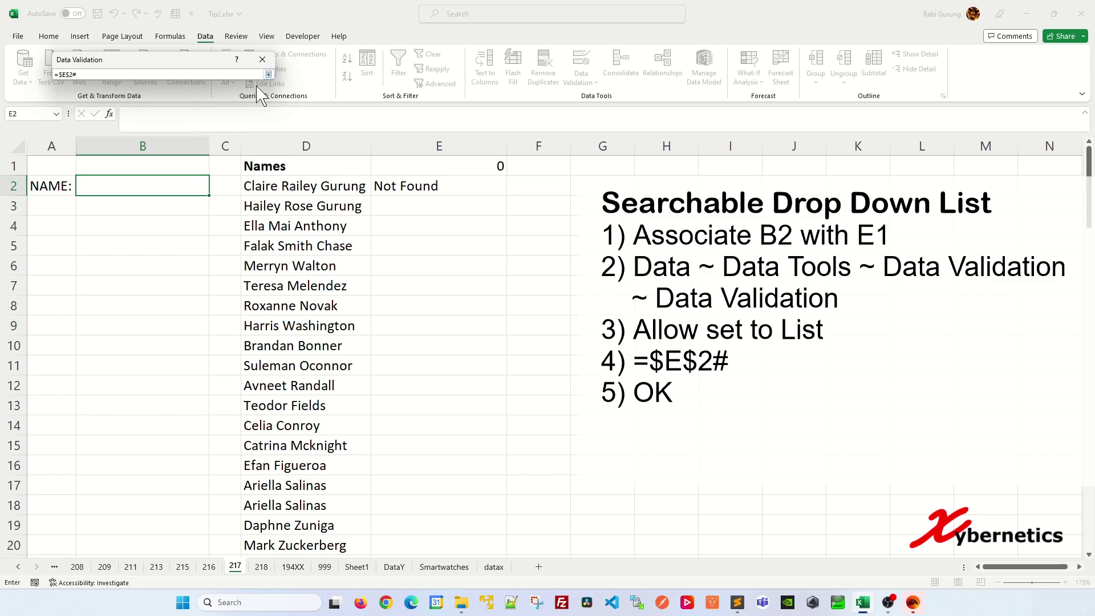
{"action": "key", "text": "Return"}
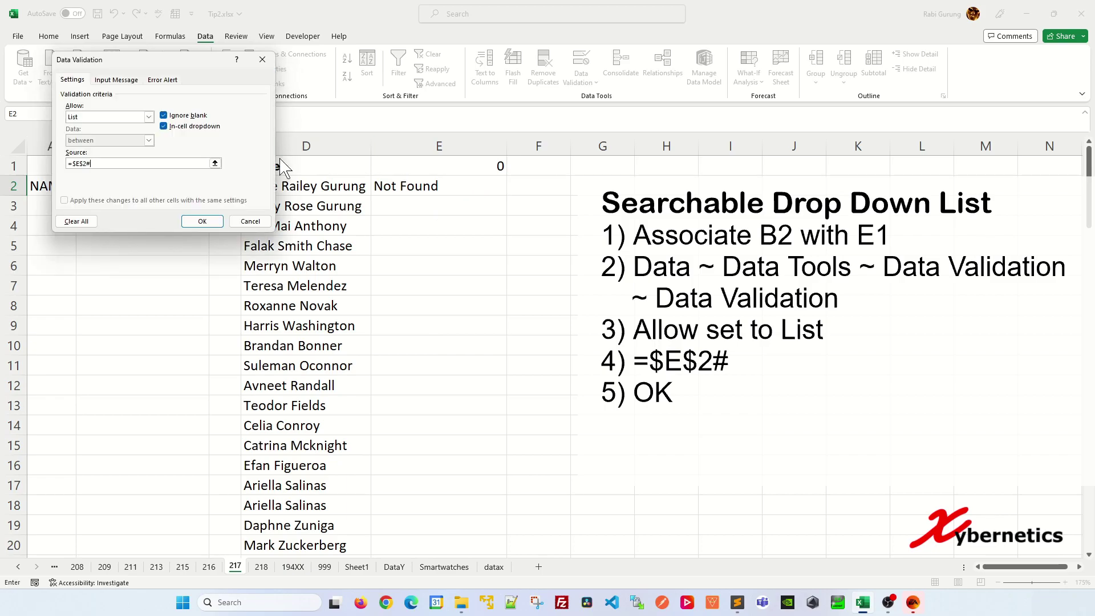
{"action": "left_click", "coordinate": [203, 221]}
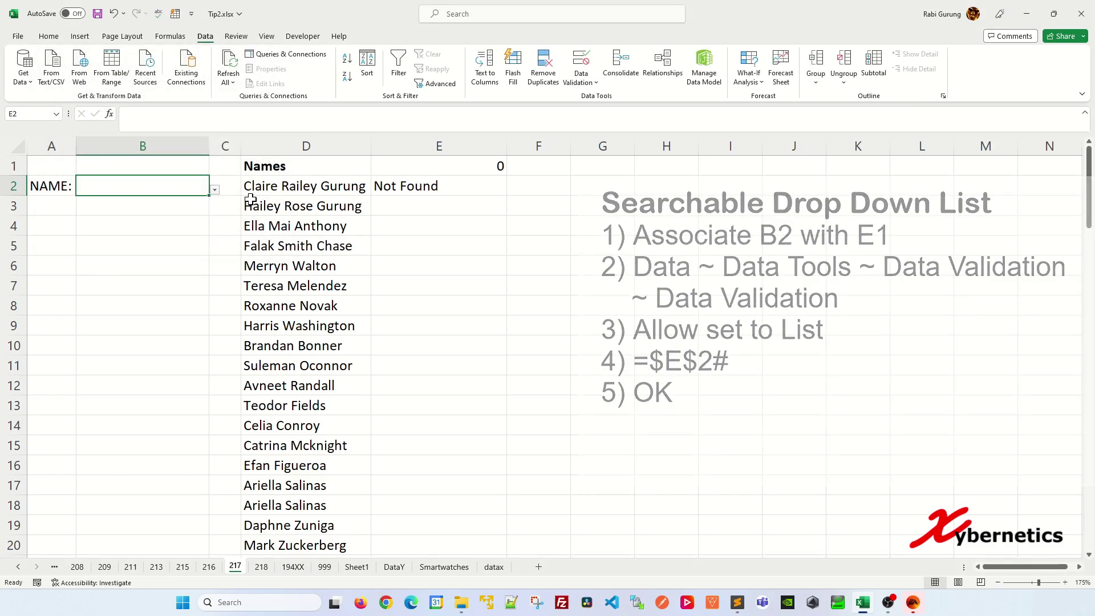
Check the drop-down list in B2 and try to enter h as the search letter
{"action": "left_click", "coordinate": [214, 190]}
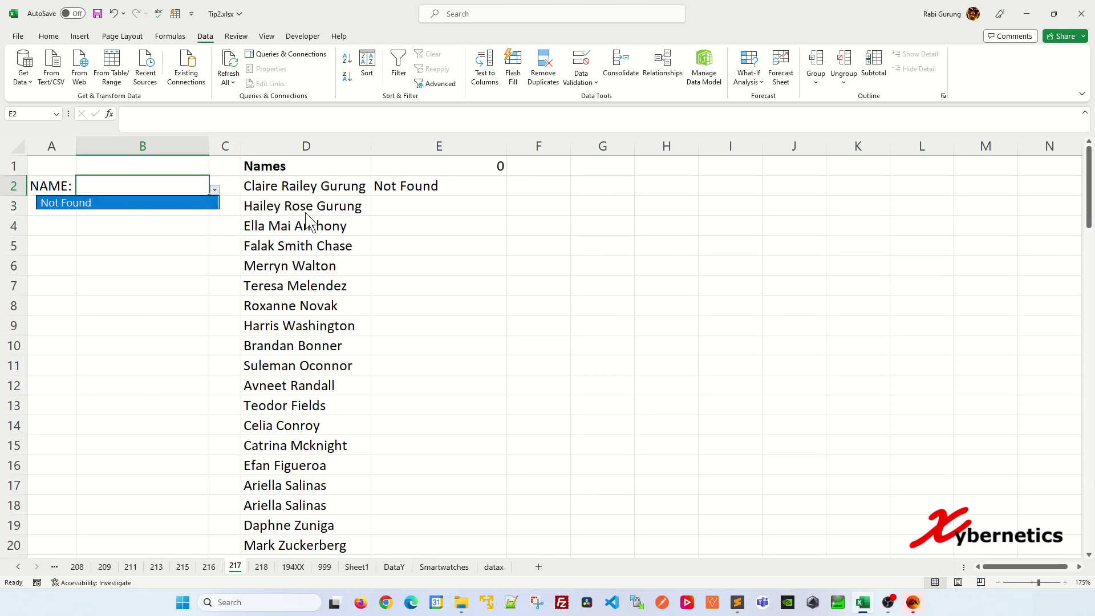
{"action": "key", "text": "Escape"}
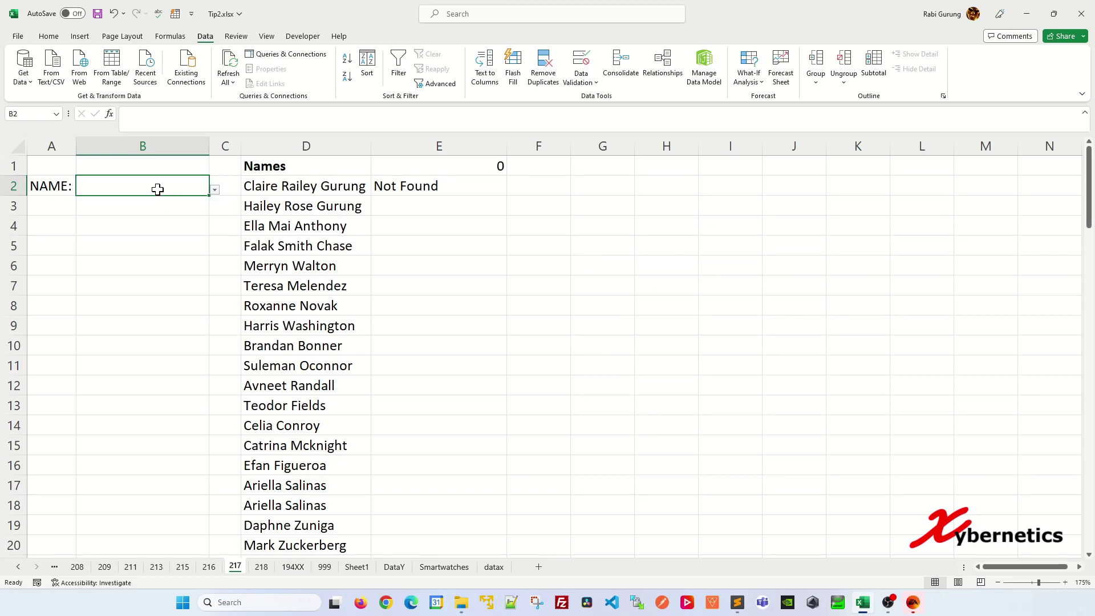
{"action": "type", "text": "h"}
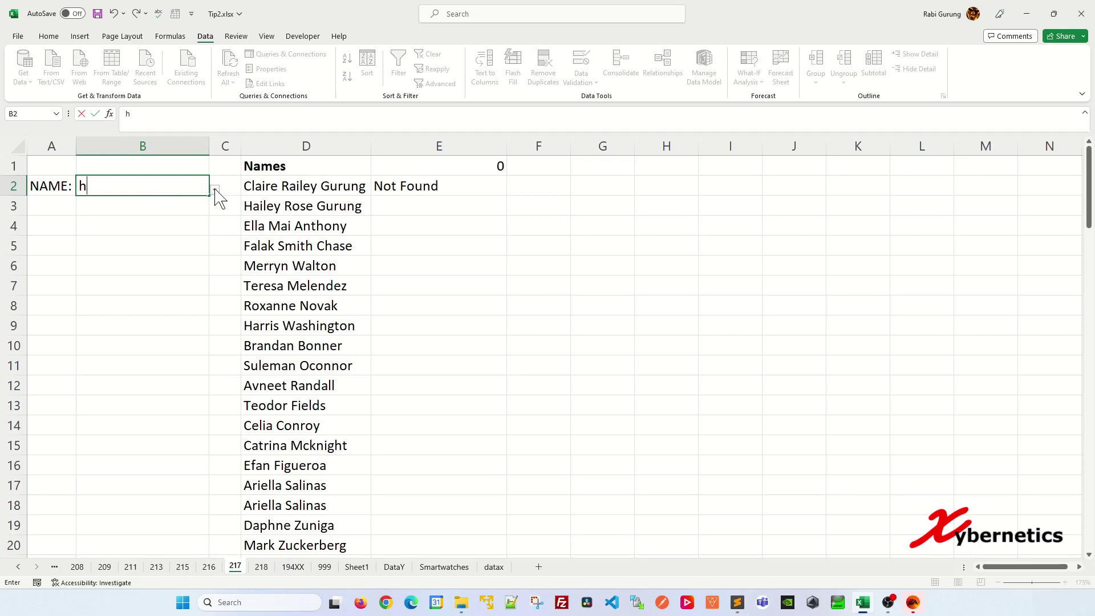
{"action": "key", "text": "Return"}
{"action": "left_click_drag", "start_coordinate": [554, 287], "coordinate": [263, 254]}
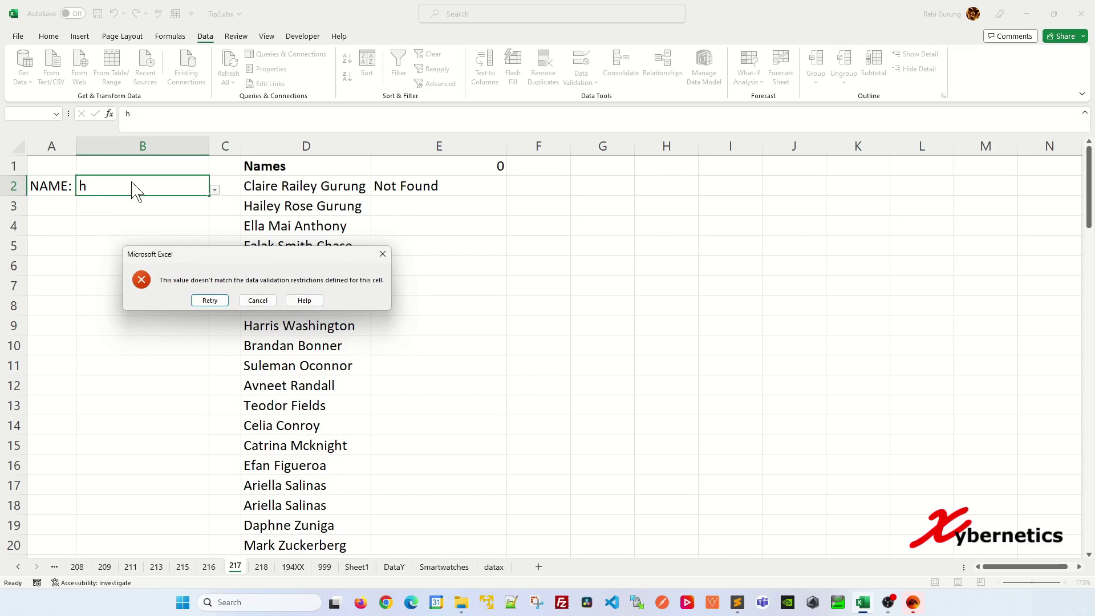
{"action": "left_click", "coordinate": [383, 254]}
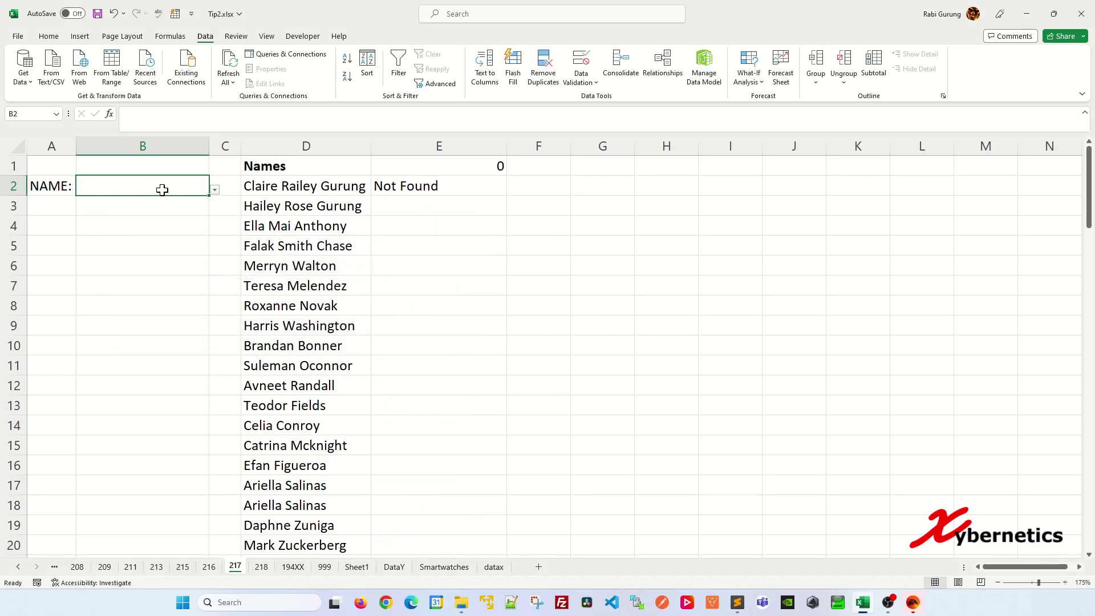
Turn off the error alert after invalid data in B2's data validation
{"action": "left_click", "coordinate": [584, 84]}
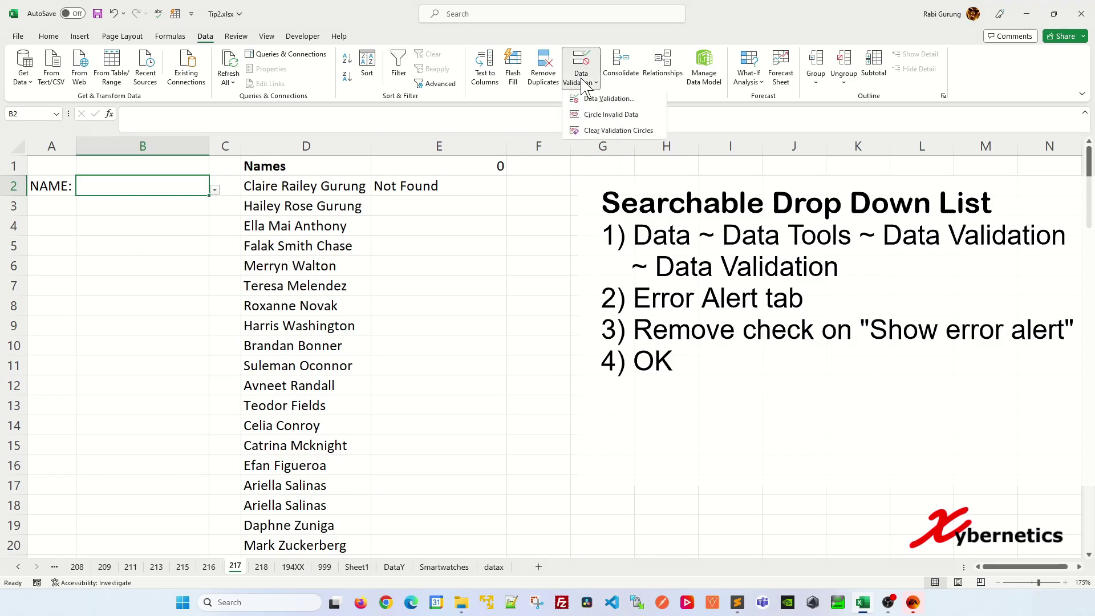
{"action": "left_click", "coordinate": [593, 111]}
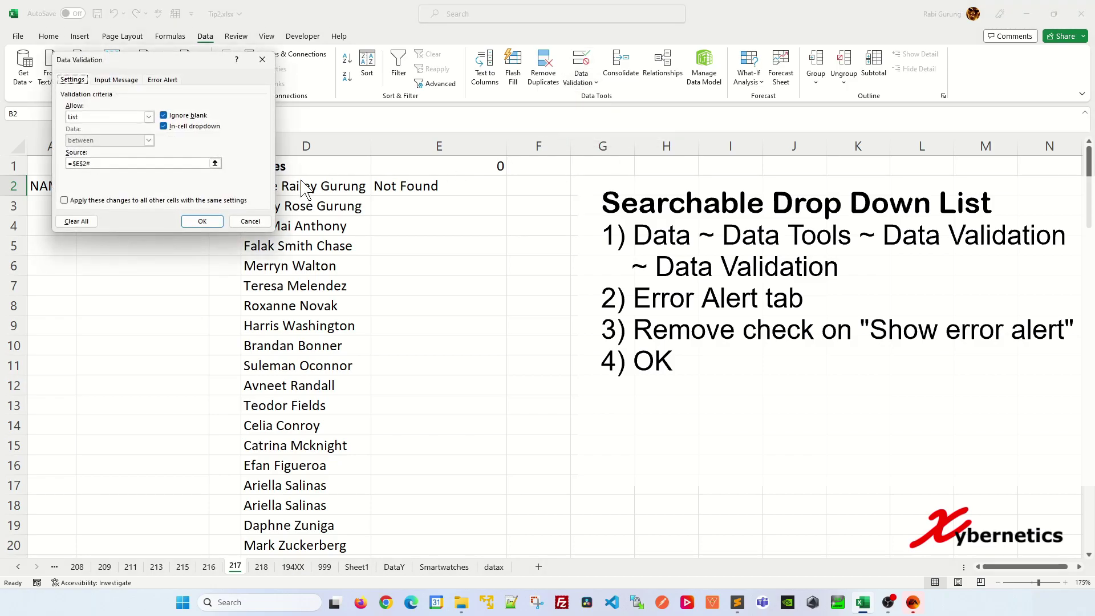
{"action": "left_click", "coordinate": [162, 80]}
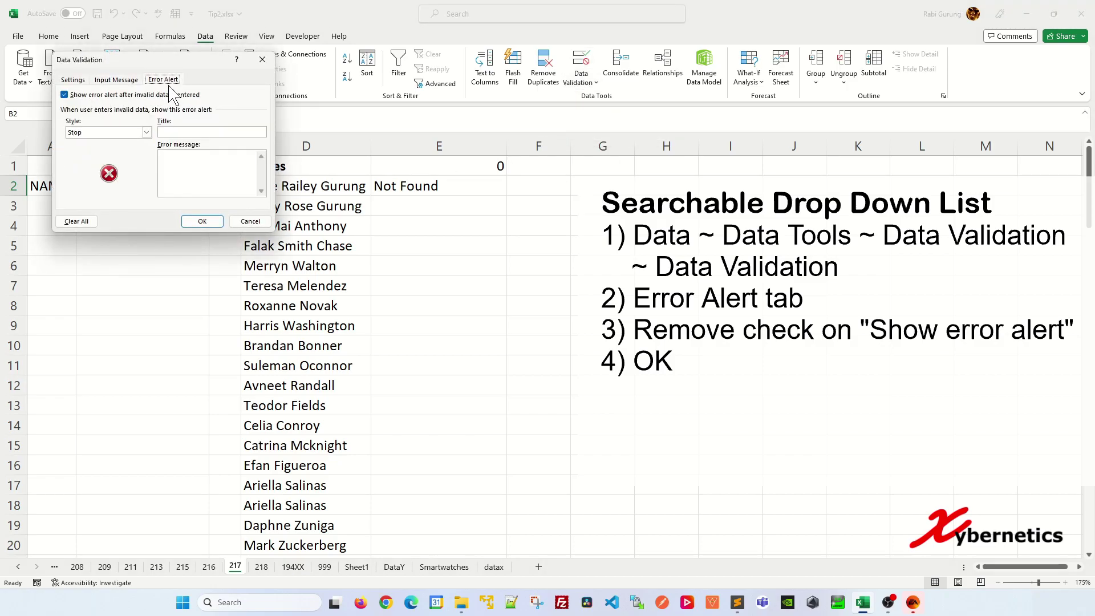
{"action": "left_click", "coordinate": [94, 96]}
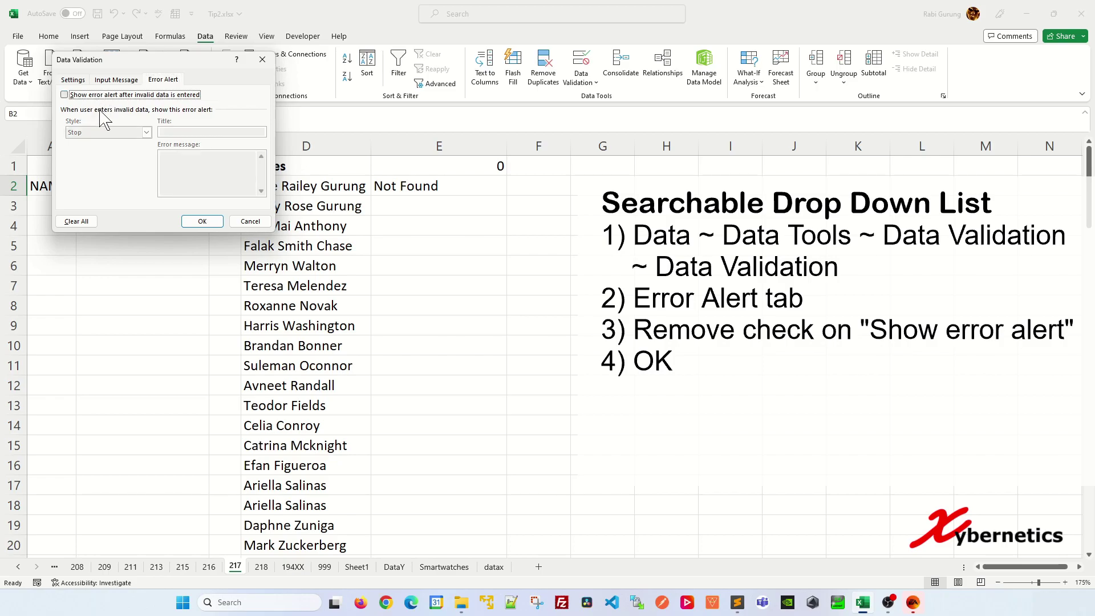
{"action": "left_click", "coordinate": [202, 222]}
Enter h in B2 and browse the matching names in its drop-down list
{"action": "left_click", "coordinate": [215, 189]}
{"action": "left_click", "coordinate": [175, 190]}
{"action": "type", "text": "h"}
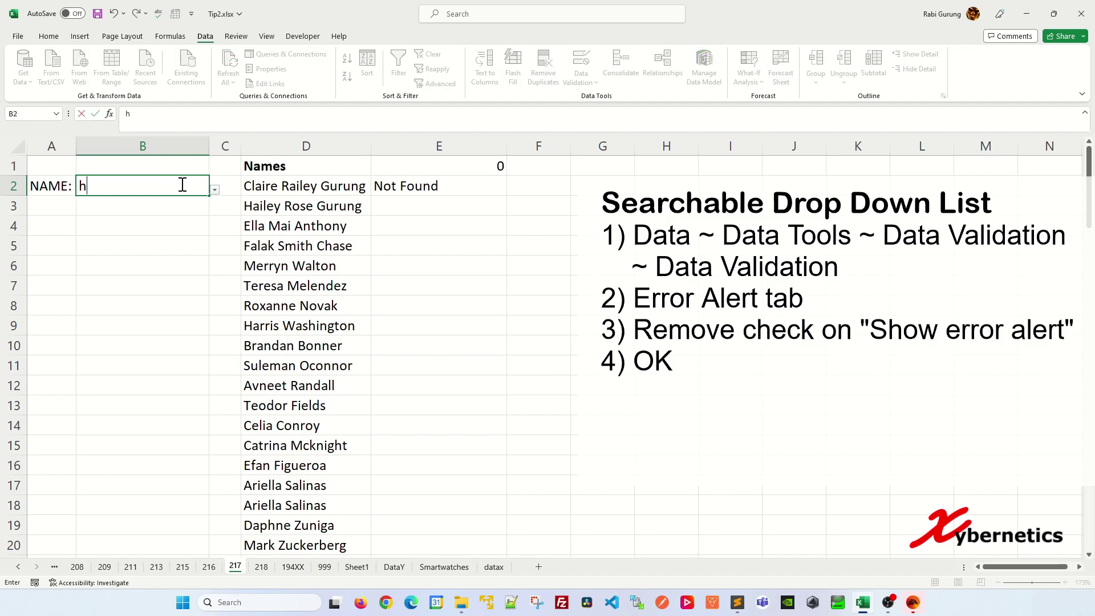
{"action": "left_click", "coordinate": [214, 191]}
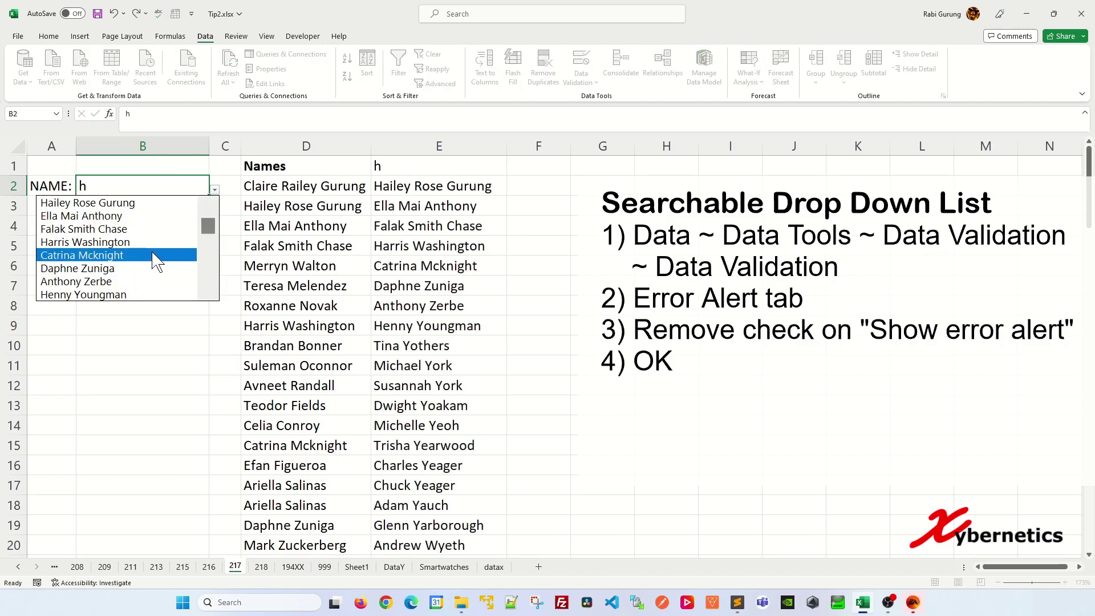
{"action": "left_click_drag", "start_coordinate": [210, 222], "coordinate": [210, 197]}
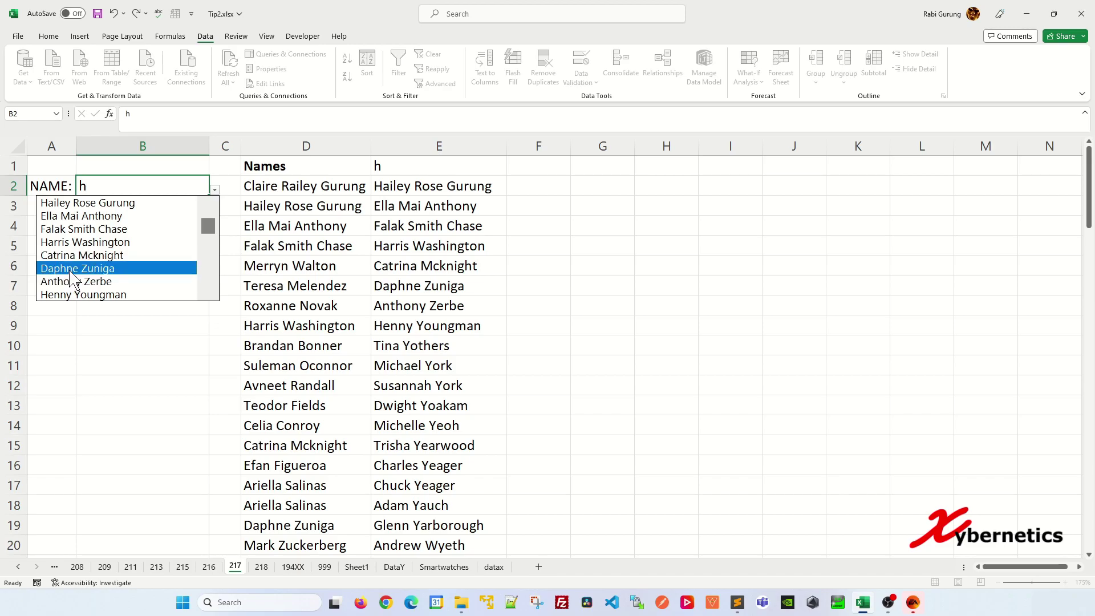
{"action": "left_click", "coordinate": [142, 345]}
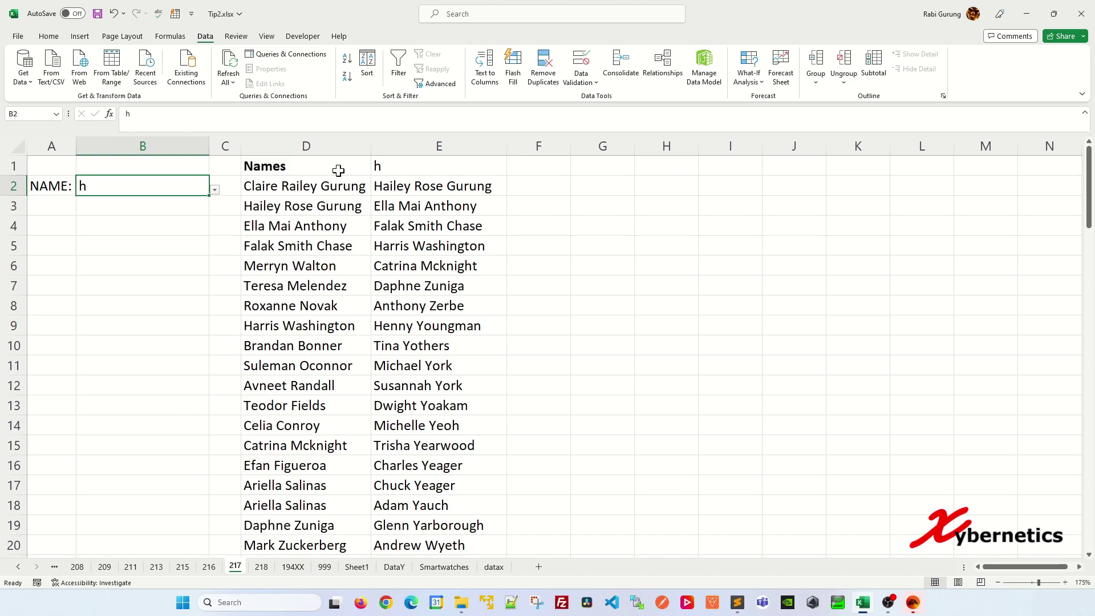
Wrap the FILTER formula in E2 in SORT so the matching names are listed alphabetically
{"action": "left_click", "coordinate": [395, 182]}
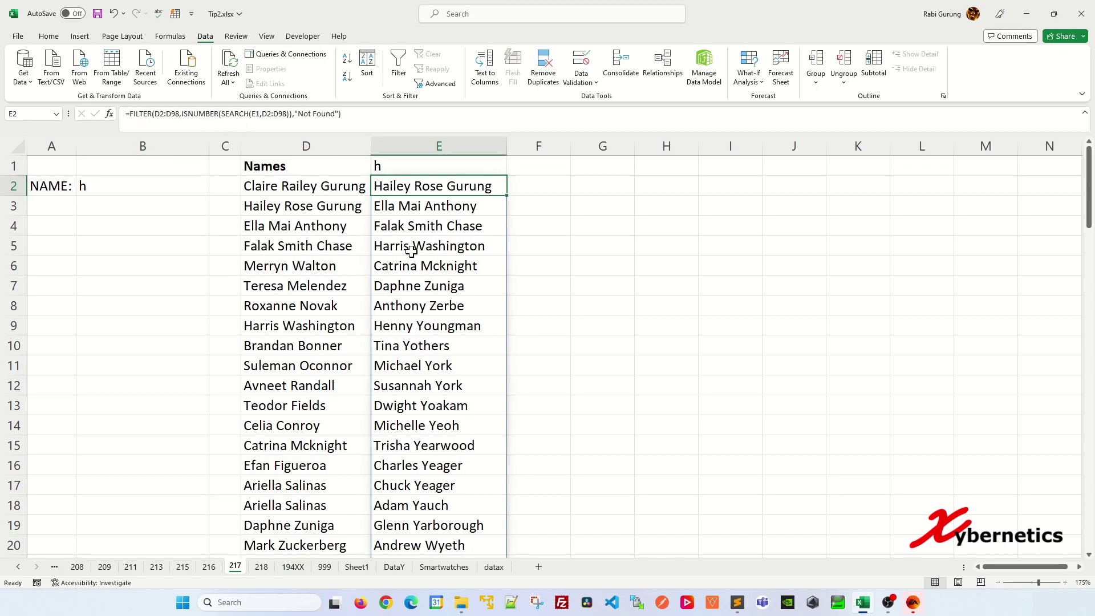
{"action": "left_click", "coordinate": [129, 113]}
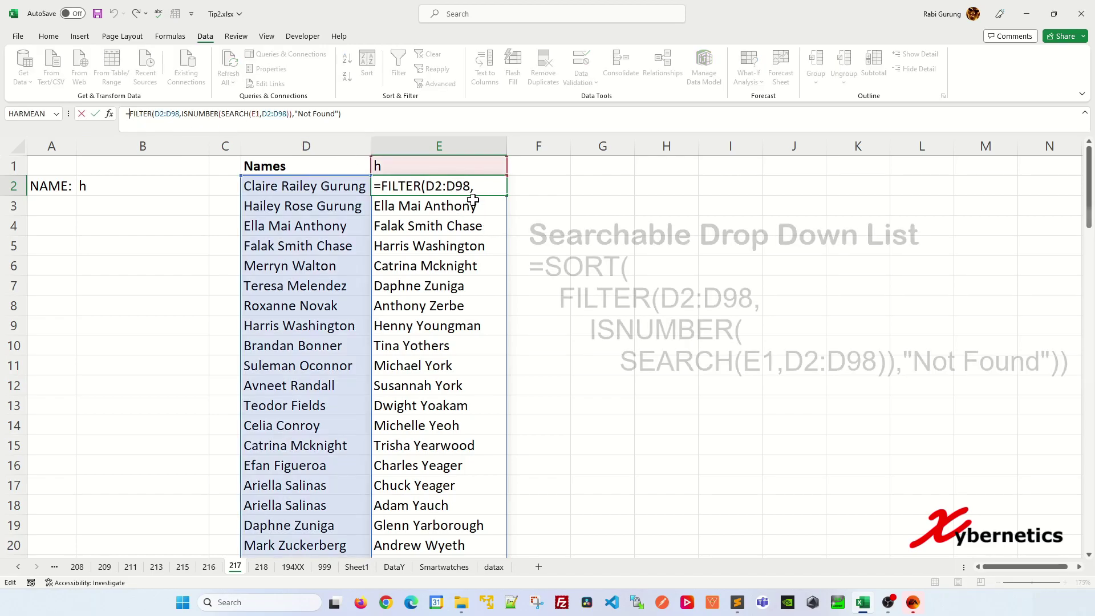
{"action": "type", "text": "SORT("}
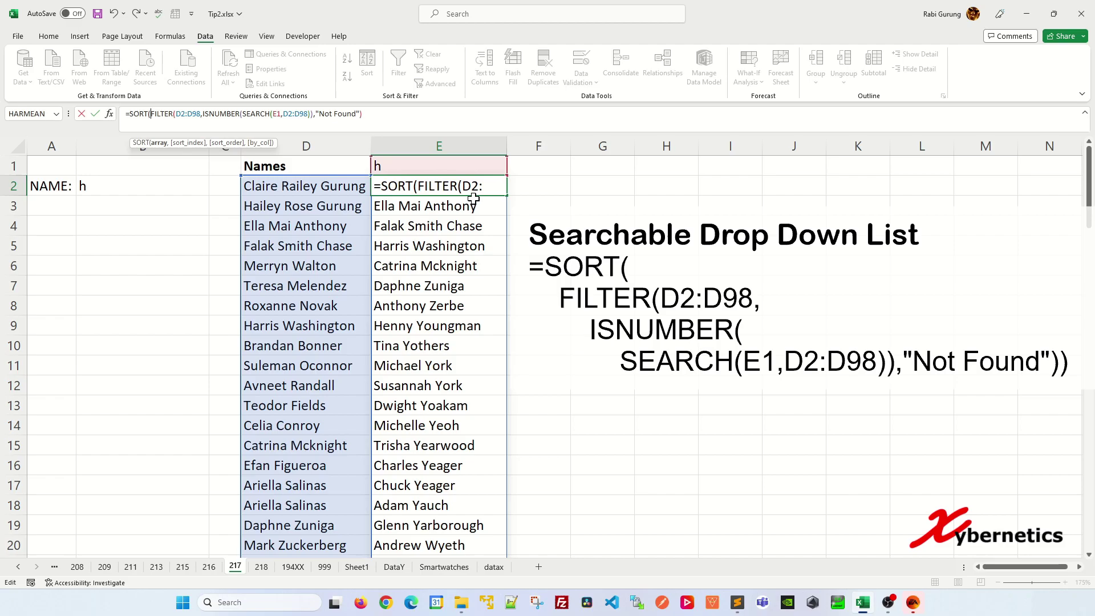
{"action": "left_click", "coordinate": [376, 118]}
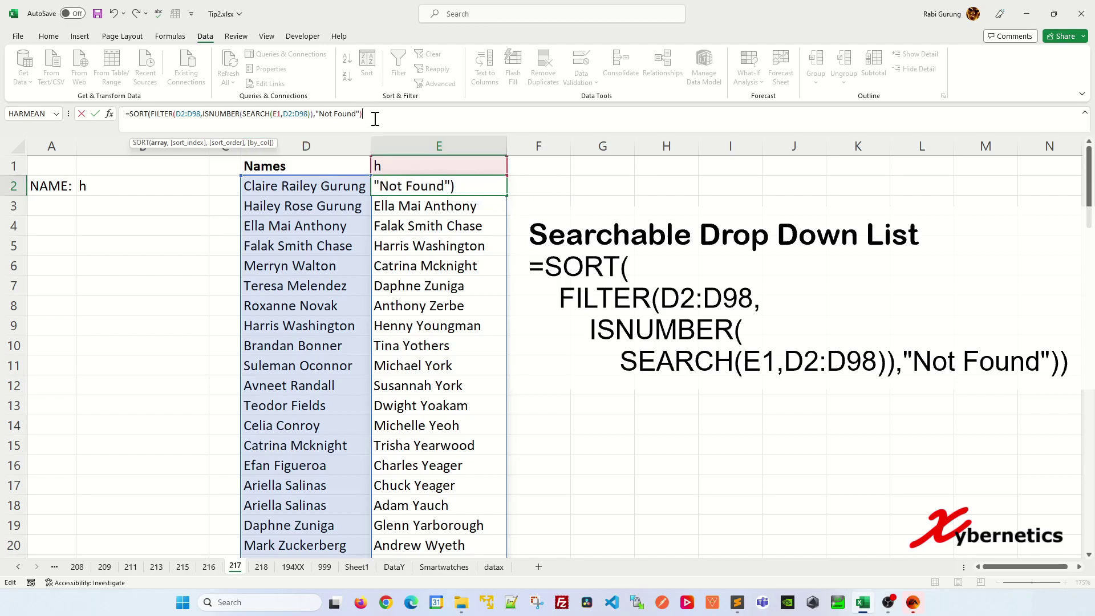
{"action": "type", "text": ")"}
{"action": "key", "text": "Return"}
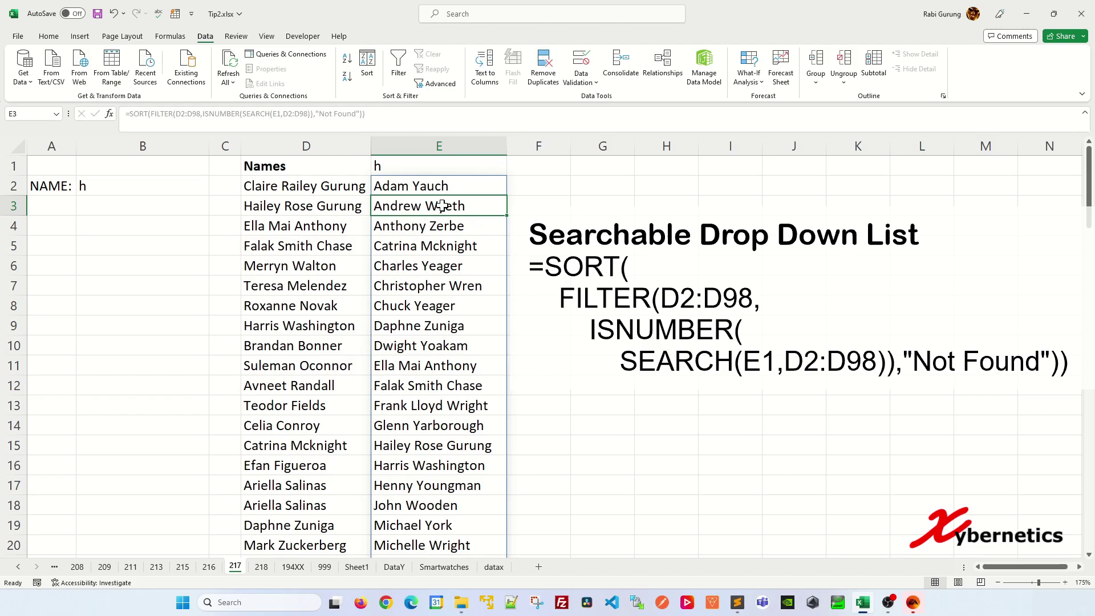
Review the sorted names and wrap E2's SORT formula in UNIQUE to remove duplicate names
{"action": "left_click", "coordinate": [428, 185]}
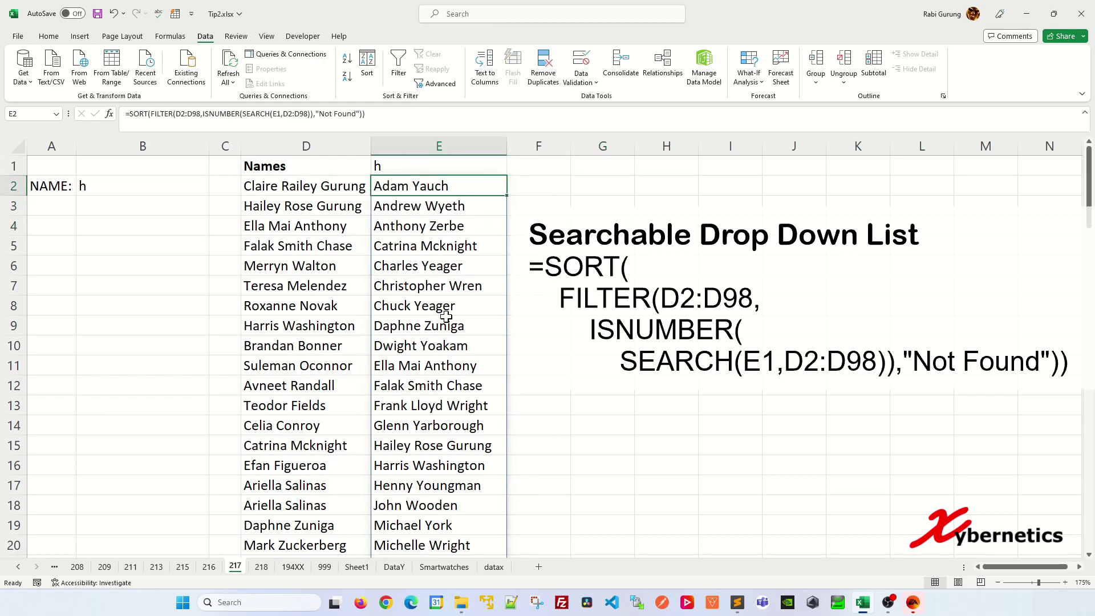
{"action": "scroll", "coordinate": [440, 318], "scroll_direction": "down", "scroll_amount": 7}
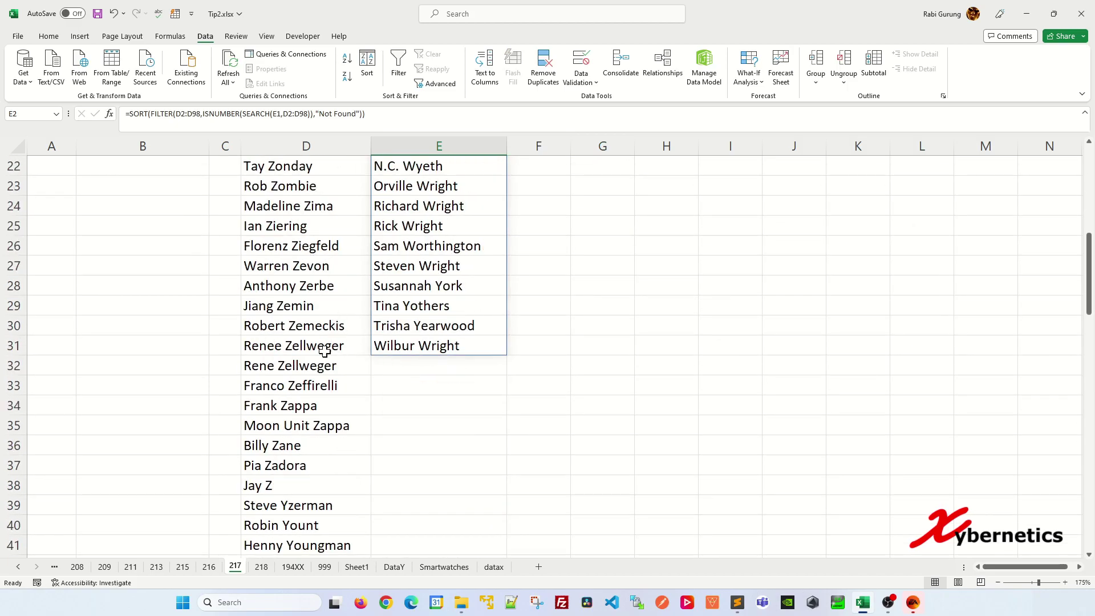
{"action": "scroll", "coordinate": [412, 284], "scroll_direction": "up", "scroll_amount": 7}
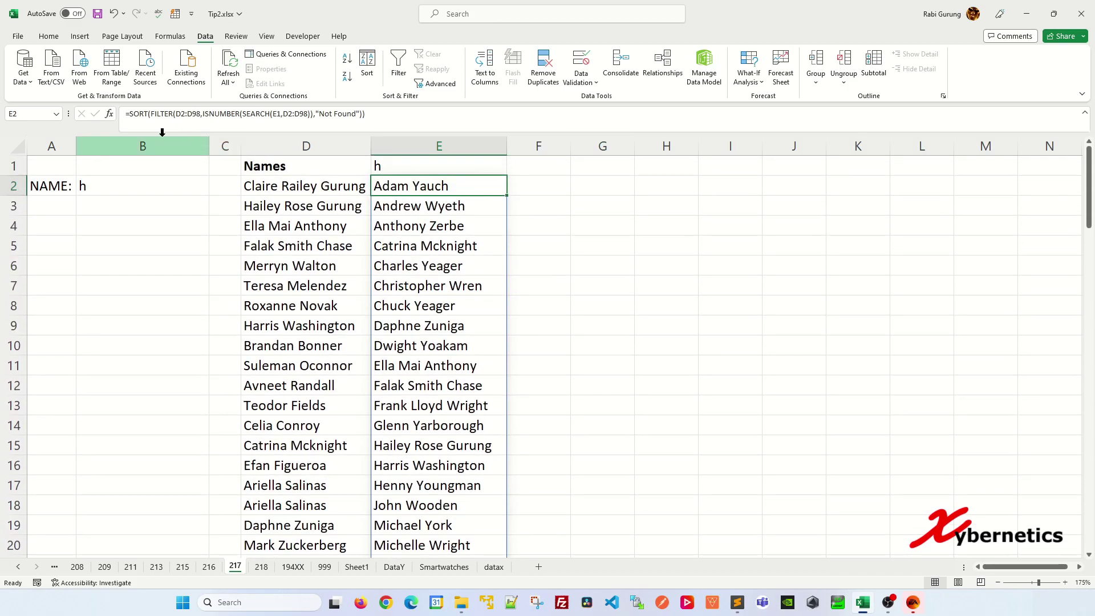
{"action": "left_click", "coordinate": [208, 114]}
{"action": "type", "text": "UNIQUE("}
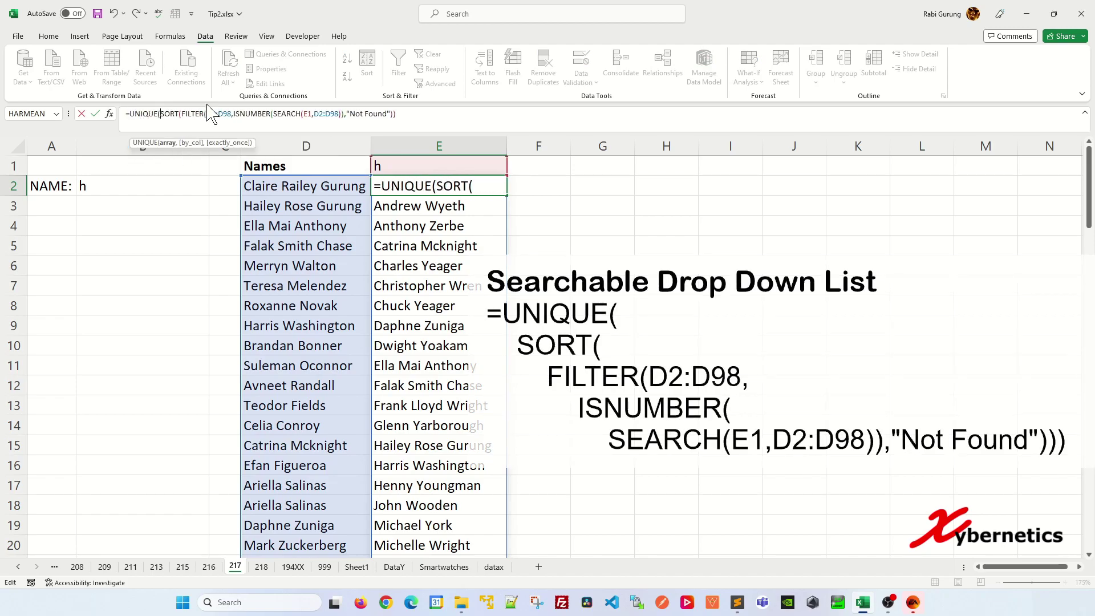
{"action": "left_click", "coordinate": [410, 113]}
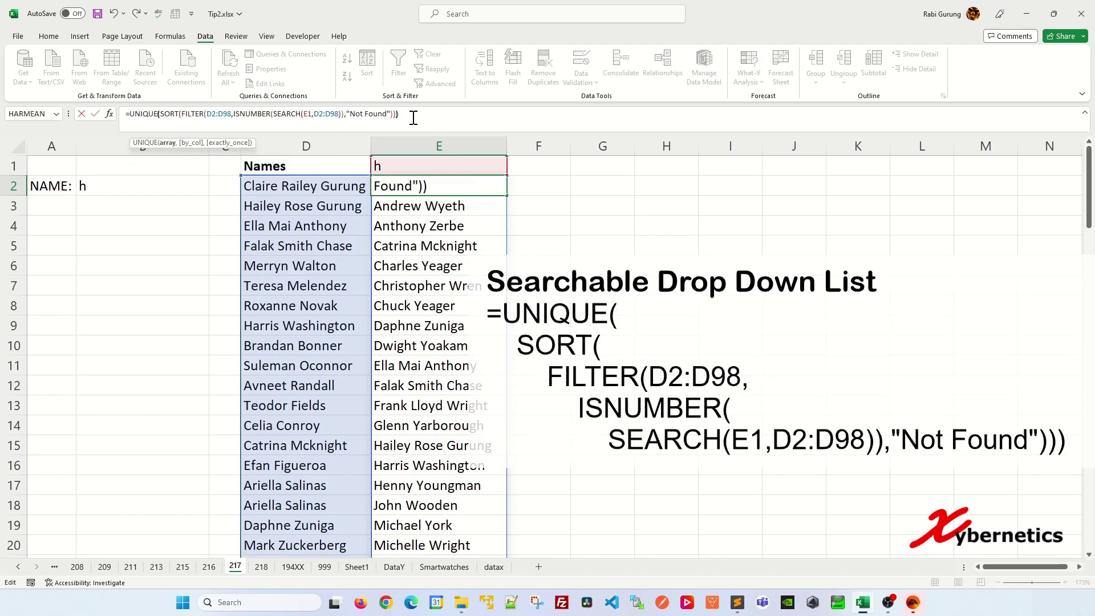
{"action": "key", "text": "Return"}
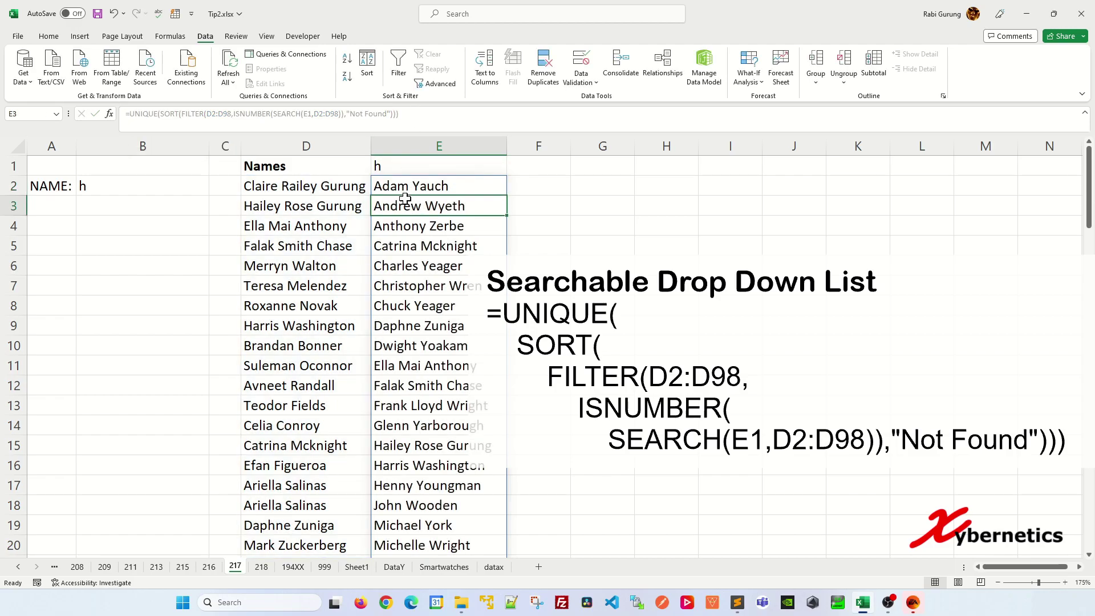
Browse the sorted, unique names in B2's drop-down list
{"action": "left_click", "coordinate": [171, 194]}
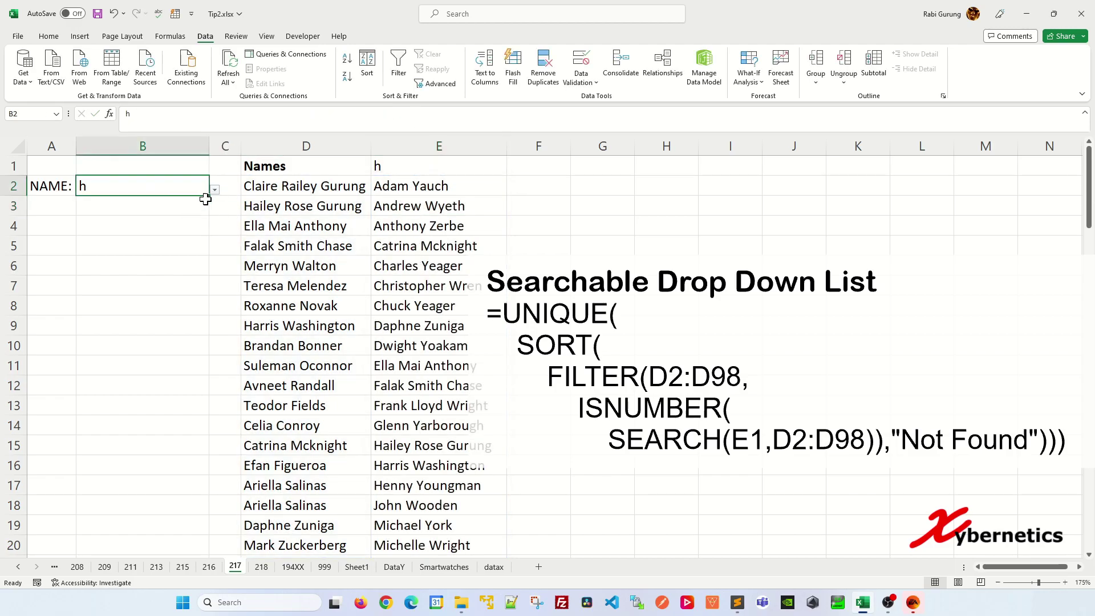
{"action": "left_click", "coordinate": [214, 191]}
{"action": "mouse_move", "coordinate": [208, 208]}
{"action": "left_mouse_down"}
{"action": "mouse_move", "coordinate": [211, 274]}
{"action": "mouse_move", "coordinate": [206, 201]}
{"action": "left_mouse_up"}
{"action": "left_click", "coordinate": [167, 347]}
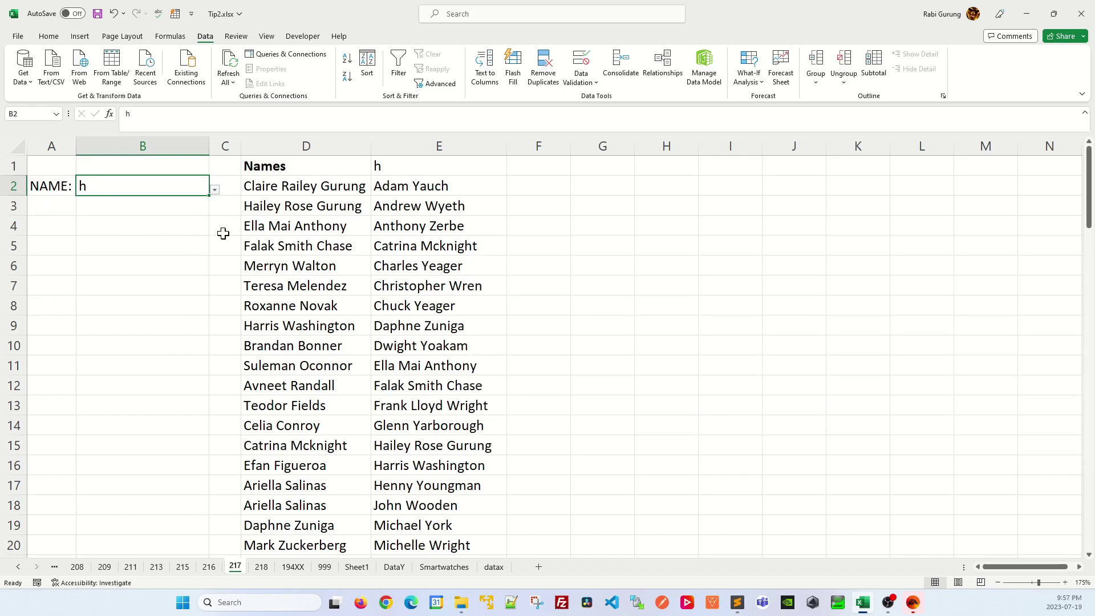
Replace the search letter in B2 with C and check the matching names in its drop-down list
{"action": "double_click", "coordinate": [172, 182]}
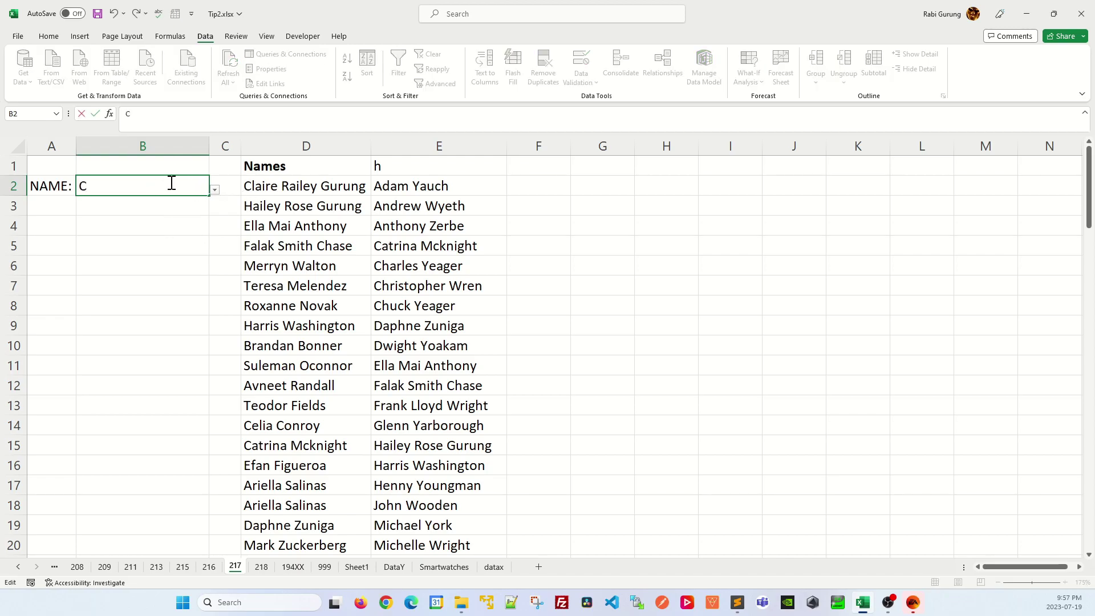
{"action": "type", "text": "C"}
{"action": "key", "text": "Return"}
{"action": "left_click", "coordinate": [177, 184]}
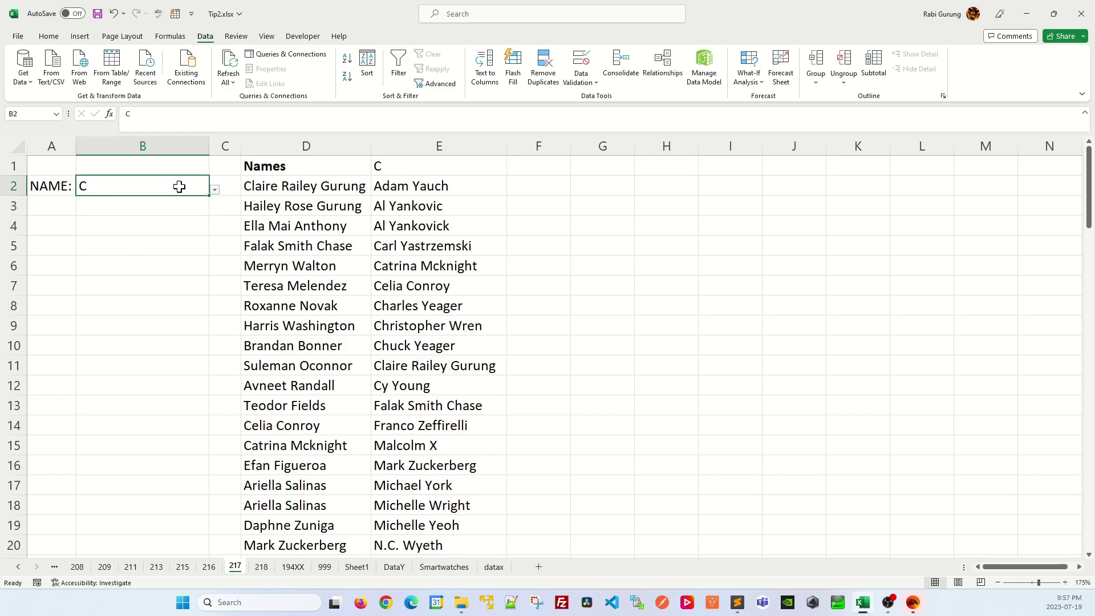
{"action": "left_click", "coordinate": [215, 189]}
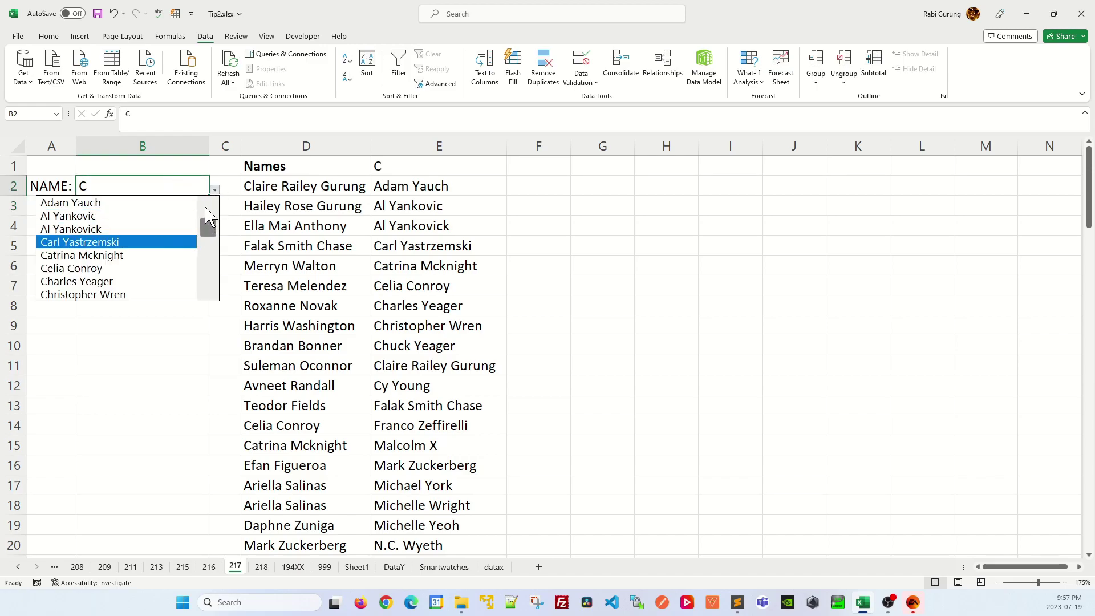
{"action": "left_click", "coordinate": [126, 194]}
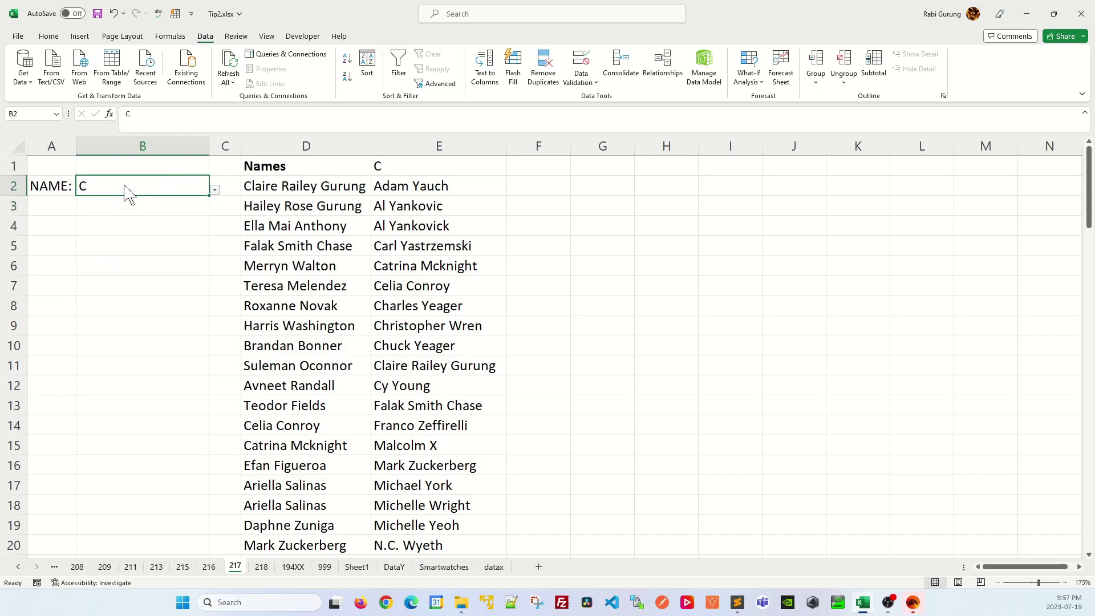
Clear B2 and check what its drop-down list offers when the cell is empty
{"action": "key", "text": "Delete"}
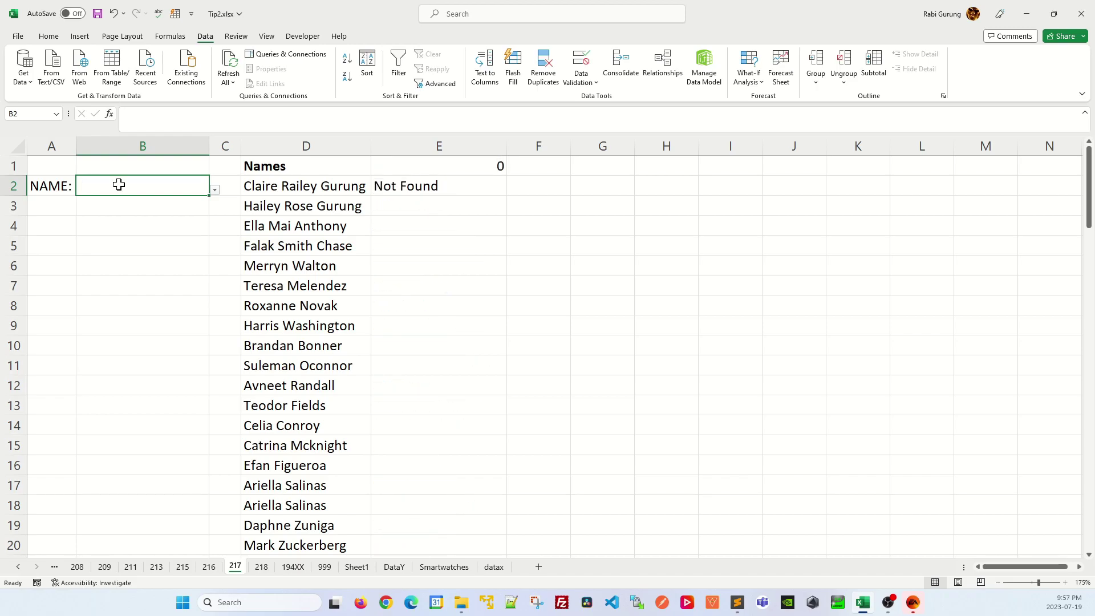
{"action": "left_click", "coordinate": [214, 191]}
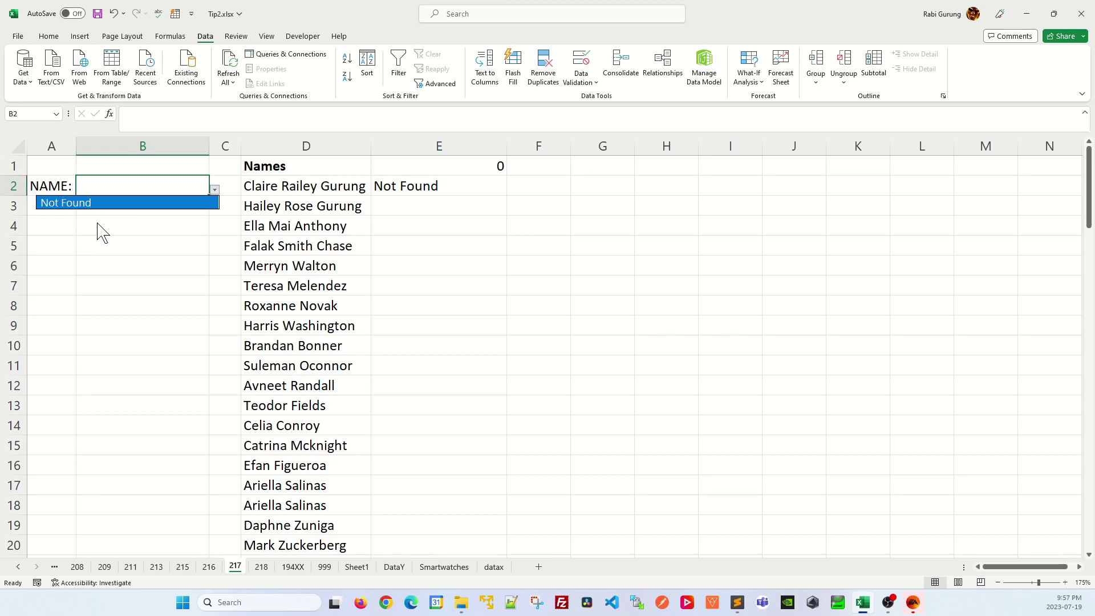
{"action": "left_click", "coordinate": [170, 193]}
{"action": "left_click_drag", "start_coordinate": [296, 186], "coordinate": [291, 383]}
{"action": "left_click", "coordinate": [171, 266]}
{"action": "left_click", "coordinate": [139, 189]}
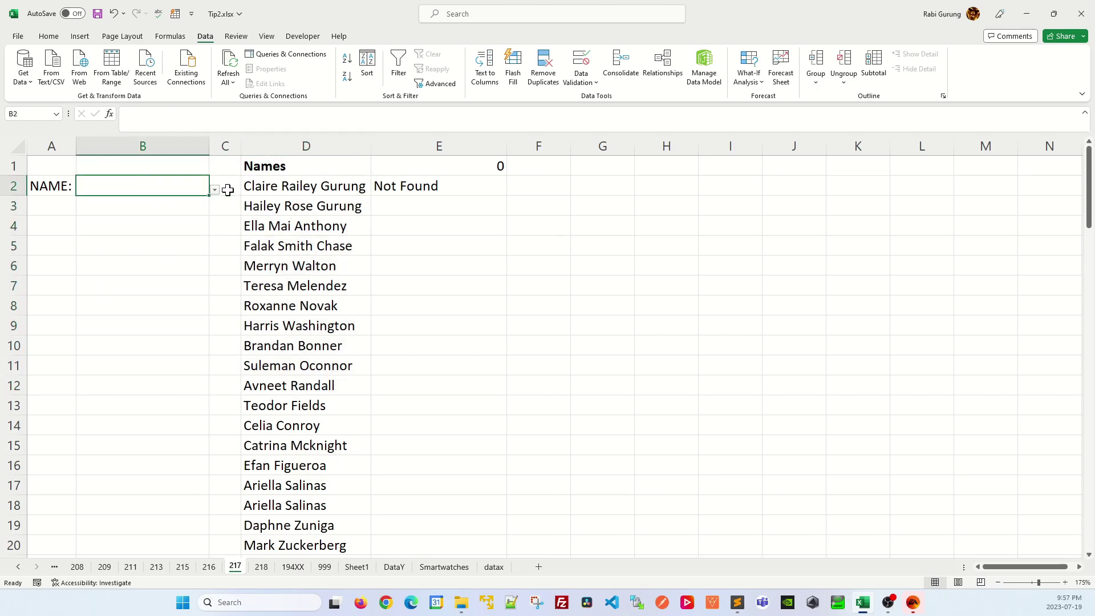
Begin wrapping E2's UNIQUE formula in an IF function with the logical test E1=0
{"action": "left_click", "coordinate": [379, 186]}
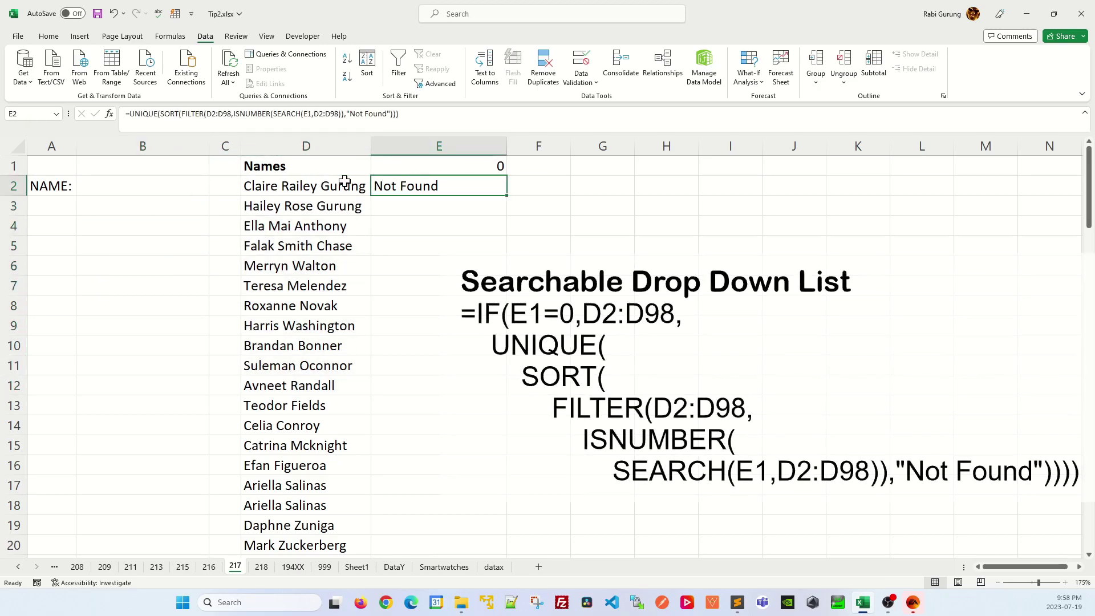
{"action": "left_click", "coordinate": [131, 114]}
{"action": "type", "text": "IF("}
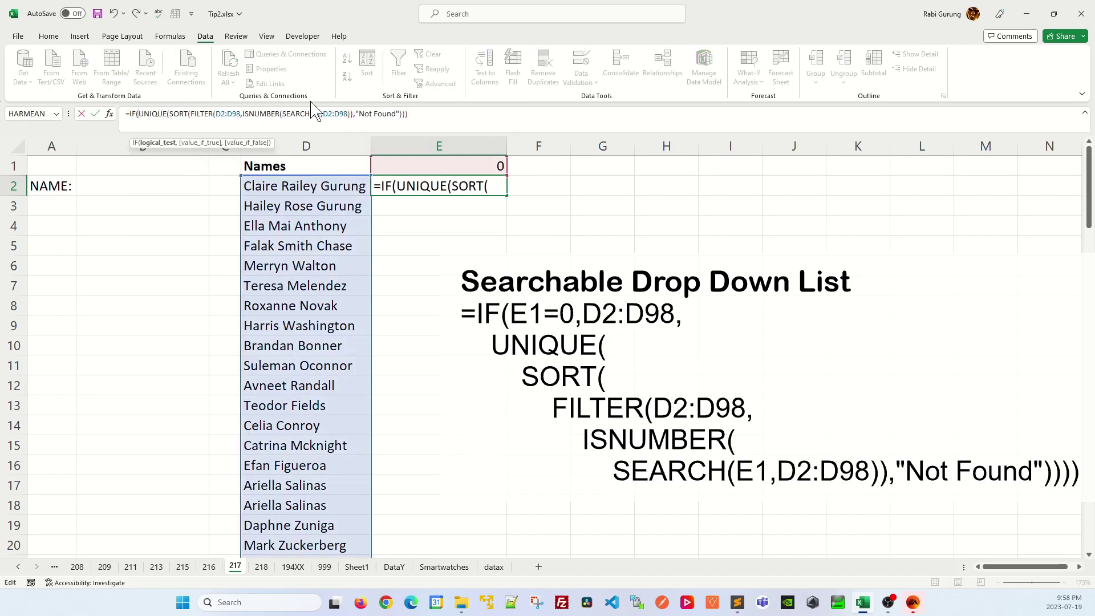
{"action": "left_click", "coordinate": [451, 167]}
{"action": "type", "text": "=0"}
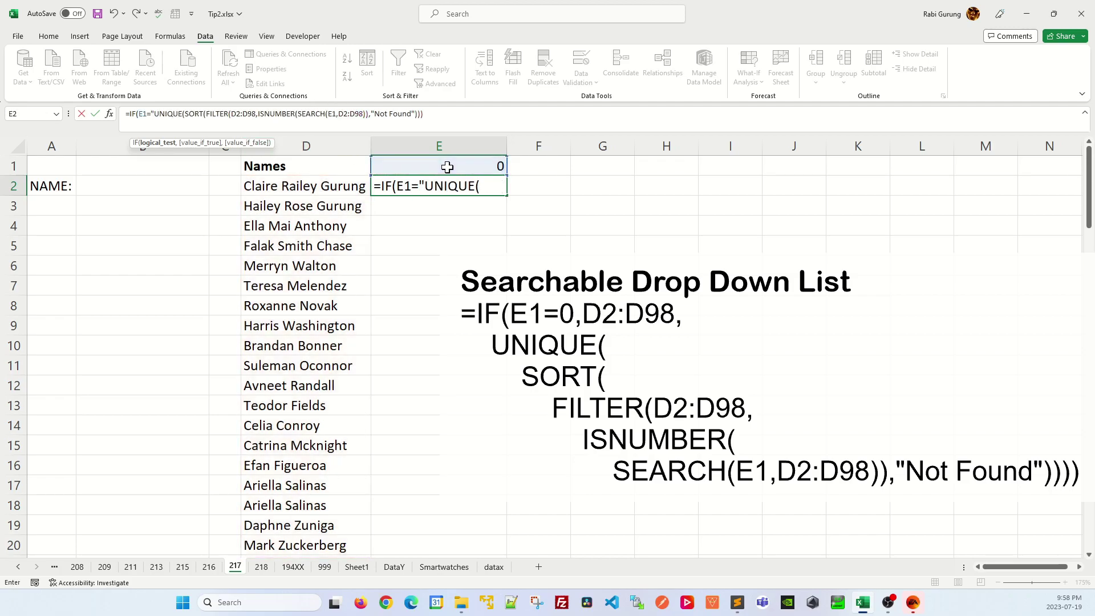
{"action": "type", "text": ","}
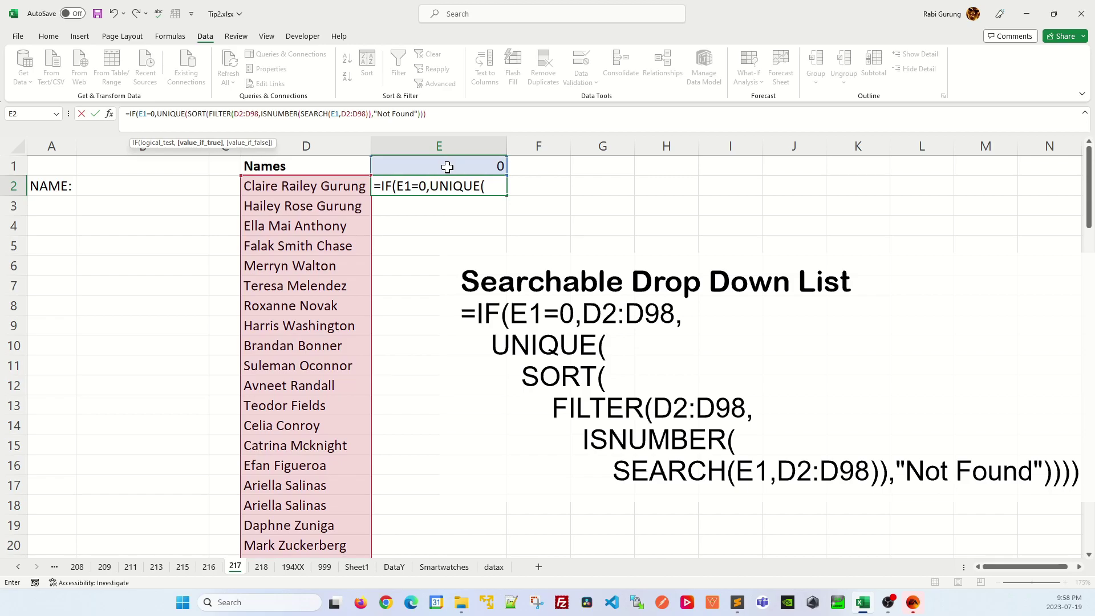
Set D2:D98 as the IF's value when true, keep the UNIQUE formula as the alternative, and complete the formula in E2
{"action": "left_click", "coordinate": [360, 186]}
{"action": "scroll", "coordinate": [376, 310], "scroll_direction": "down", "scroll_amount": 1}
{"action": "scroll", "coordinate": [377, 310], "scroll_direction": "down", "scroll_amount": 20}
{"action": "scroll", "coordinate": [338, 376], "scroll_direction": "up", "scroll_amount": 4}
{"action": "left_click", "coordinate": [329, 304], "text": "shift"}
{"action": "scroll", "coordinate": [336, 286], "scroll_direction": "up", "scroll_amount": 15}
{"action": "scroll", "coordinate": [348, 255], "scroll_direction": "up", "scroll_amount": 15}
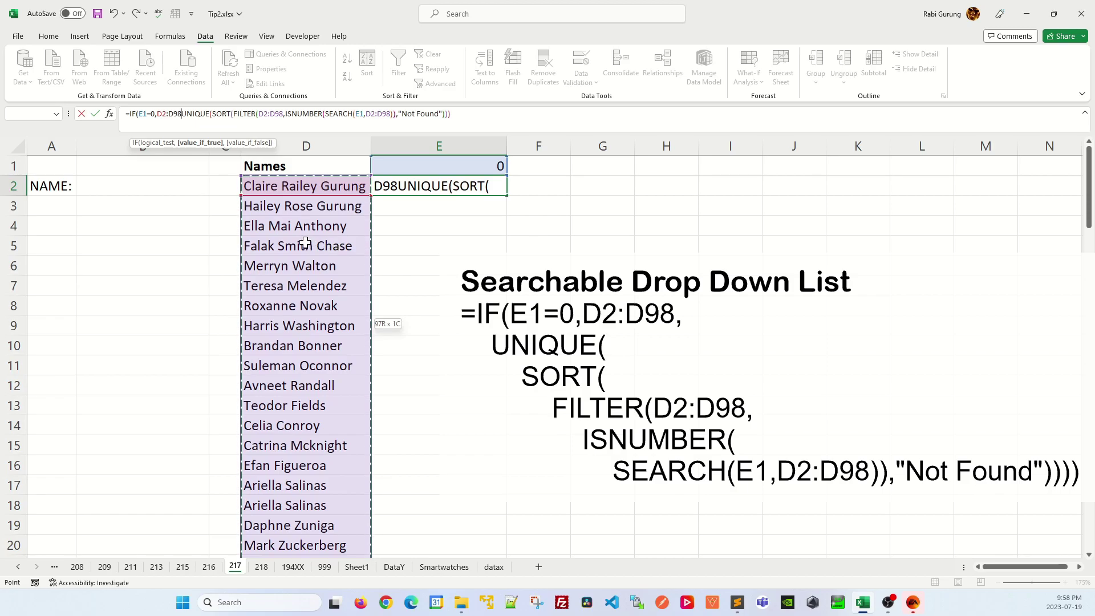
{"action": "type", "text": ","}
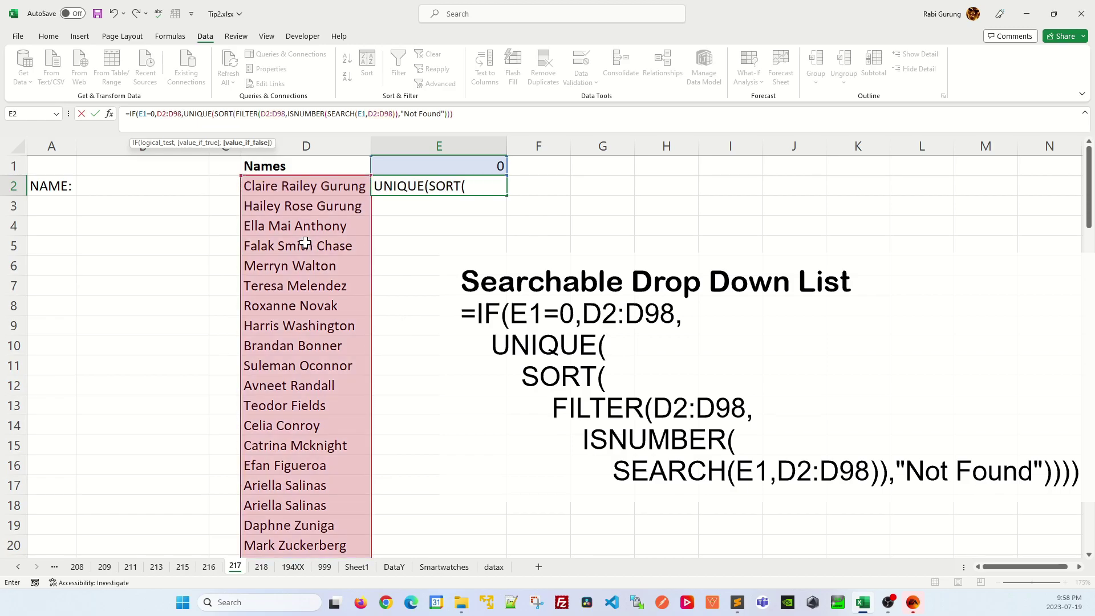
{"action": "left_click", "coordinate": [469, 119]}
{"action": "type", "text": ")"}
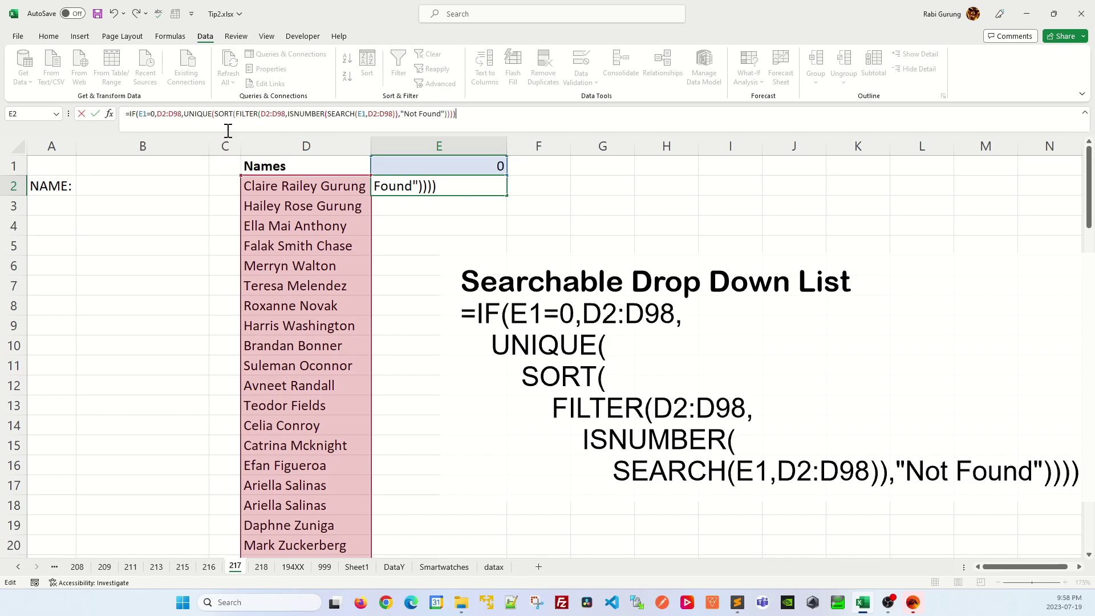
{"action": "key", "text": "Return"}
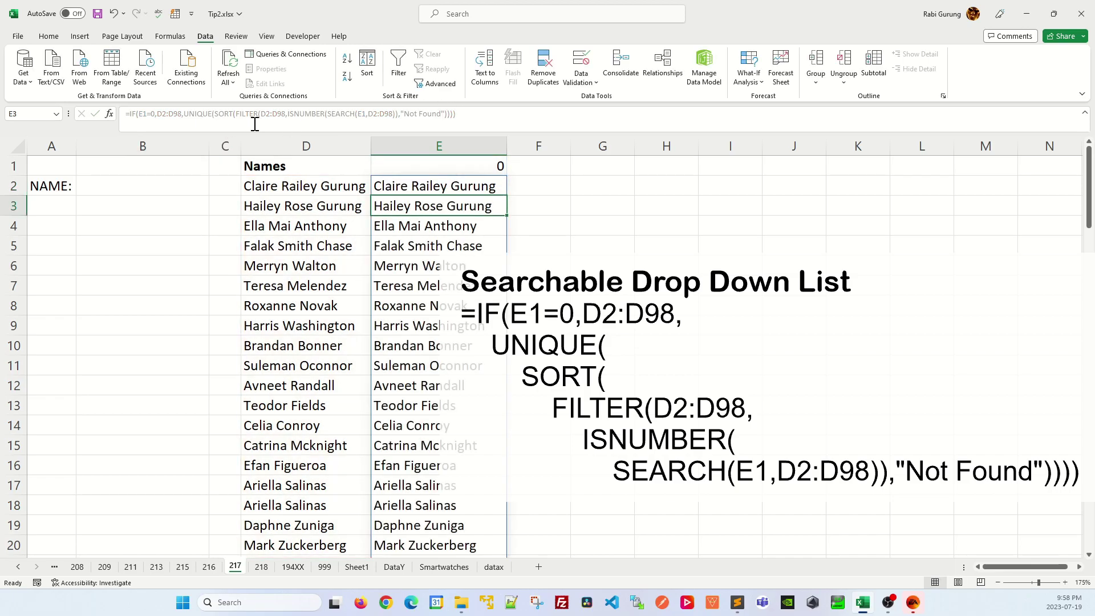
Browse the full list of names in the drop-down of the empty cell B2
{"action": "left_click", "coordinate": [148, 184]}
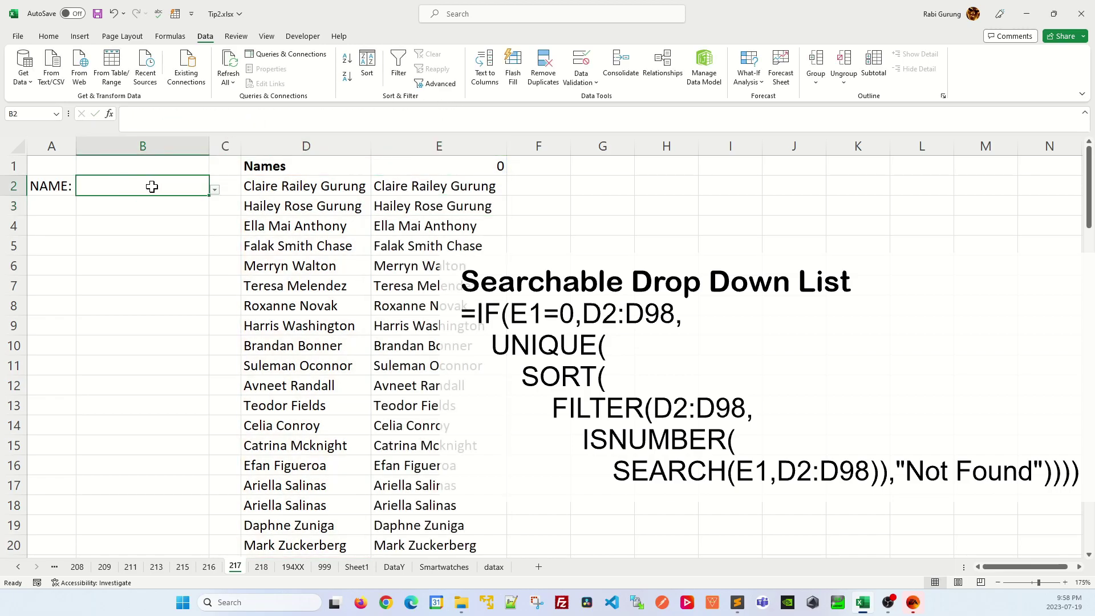
{"action": "left_click", "coordinate": [215, 190]}
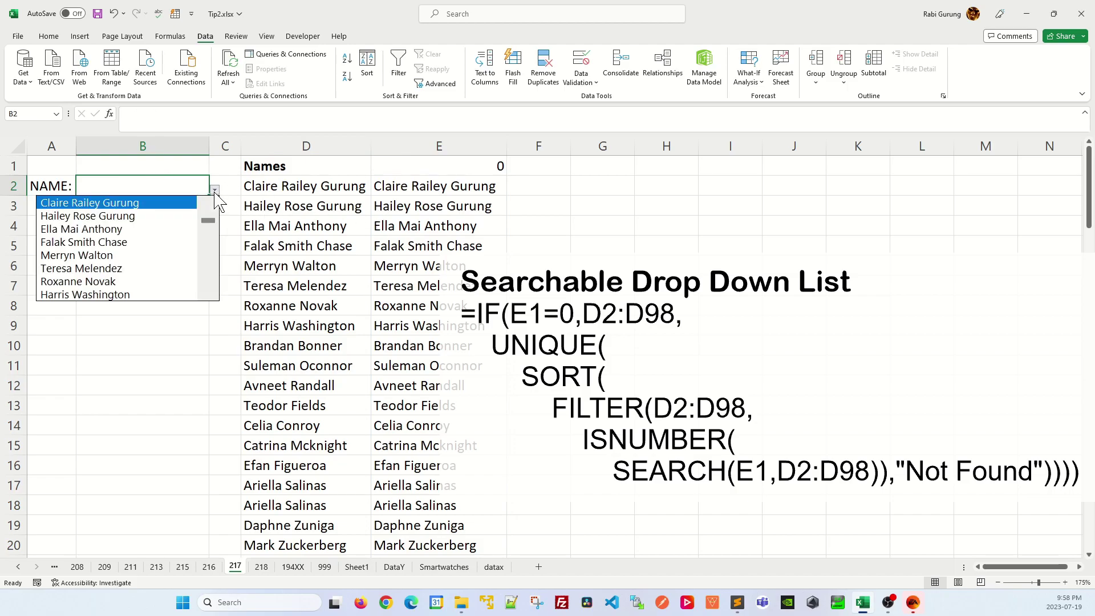
{"action": "mouse_move", "coordinate": [210, 221]}
{"action": "left_mouse_down"}
{"action": "mouse_move", "coordinate": [211, 283]}
{"action": "mouse_move", "coordinate": [206, 204]}
{"action": "left_mouse_up"}
{"action": "left_click", "coordinate": [166, 185]}
Enter S in B2 and extend it to Sa, checking the matching names in the drop-down list for each
{"action": "double_click", "coordinate": [167, 185]}
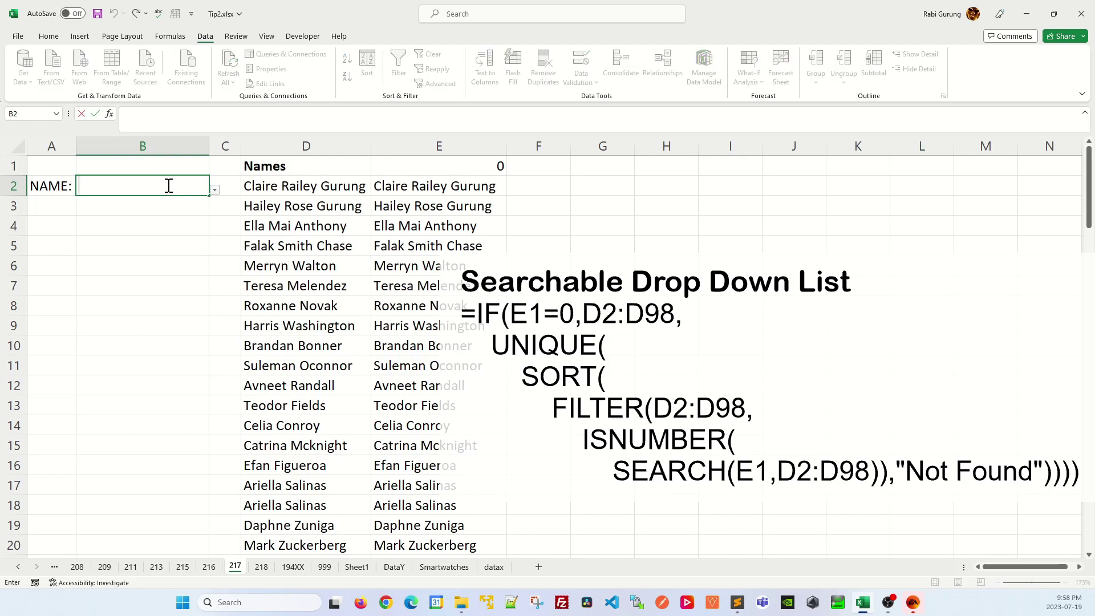
{"action": "type", "text": "S"}
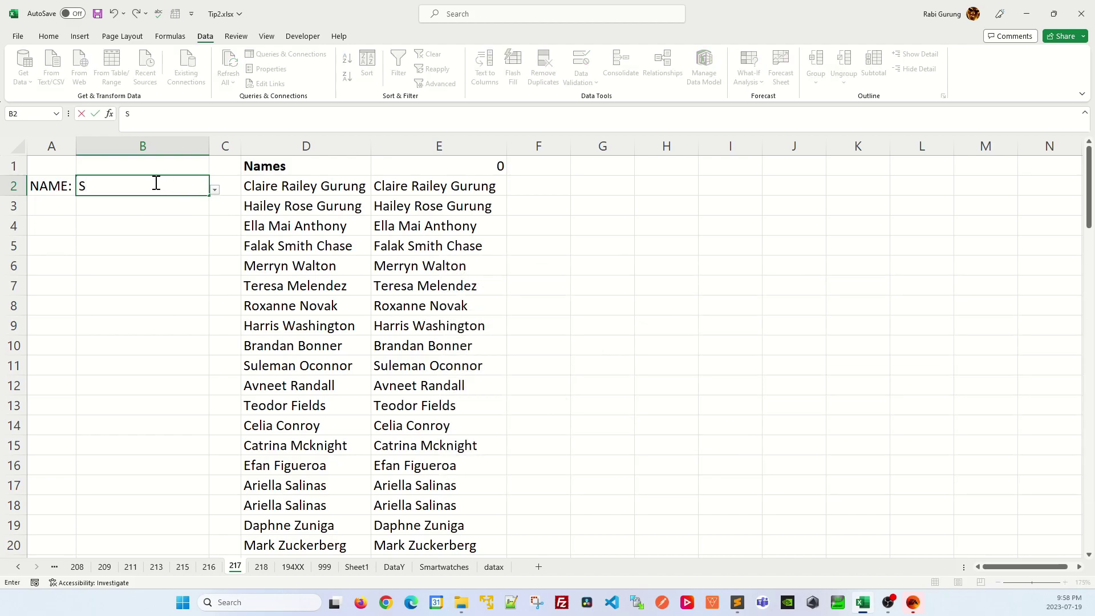
{"action": "left_click", "coordinate": [215, 192]}
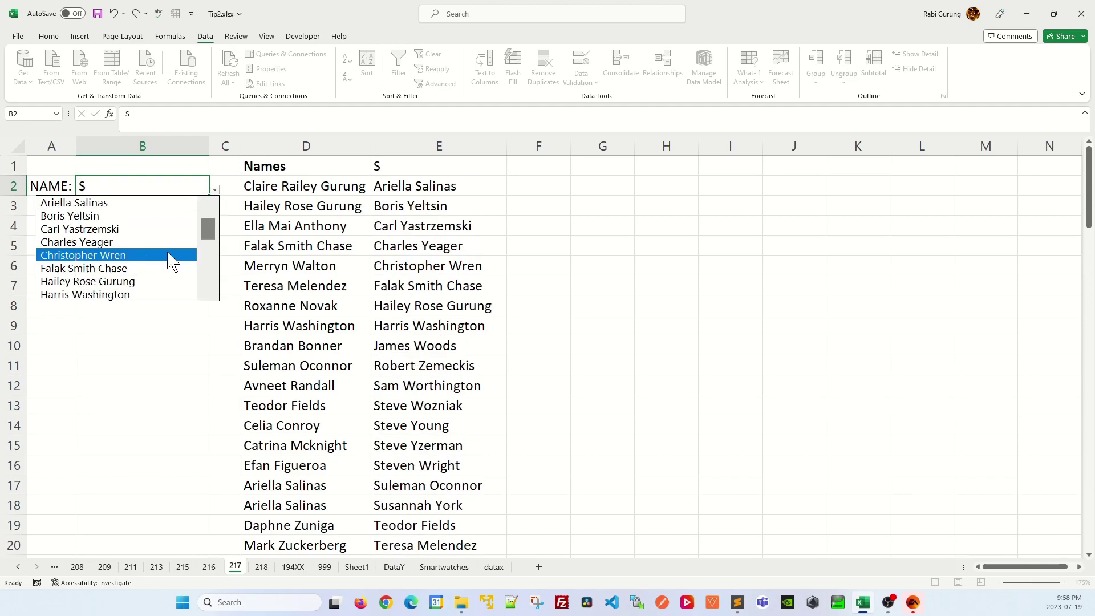
{"action": "left_click", "coordinate": [140, 183]}
{"action": "double_click", "coordinate": [138, 184]}
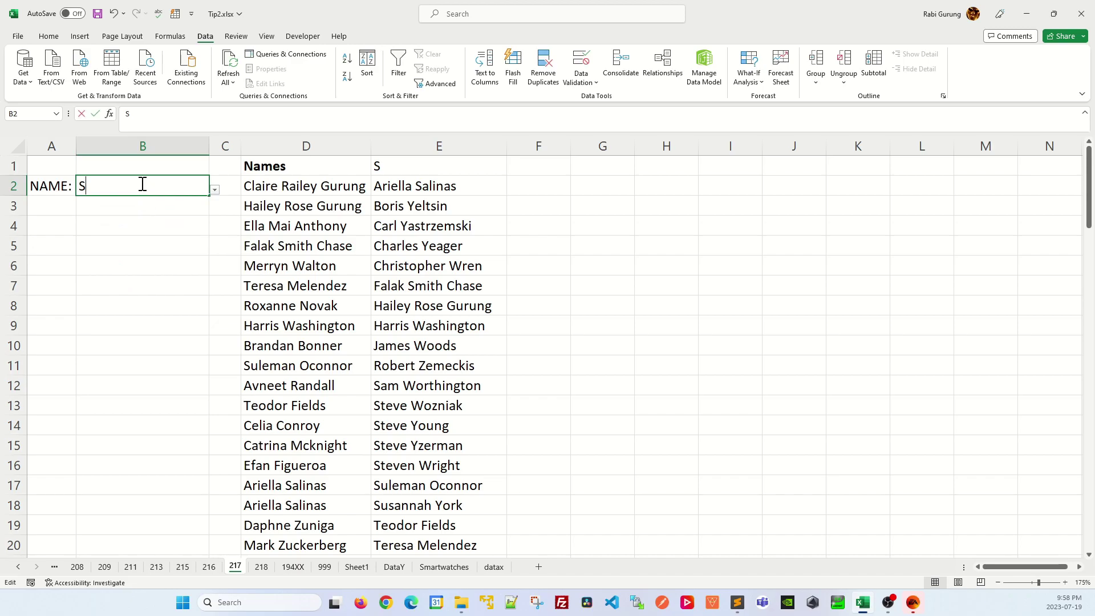
{"action": "left_click", "coordinate": [215, 191]}
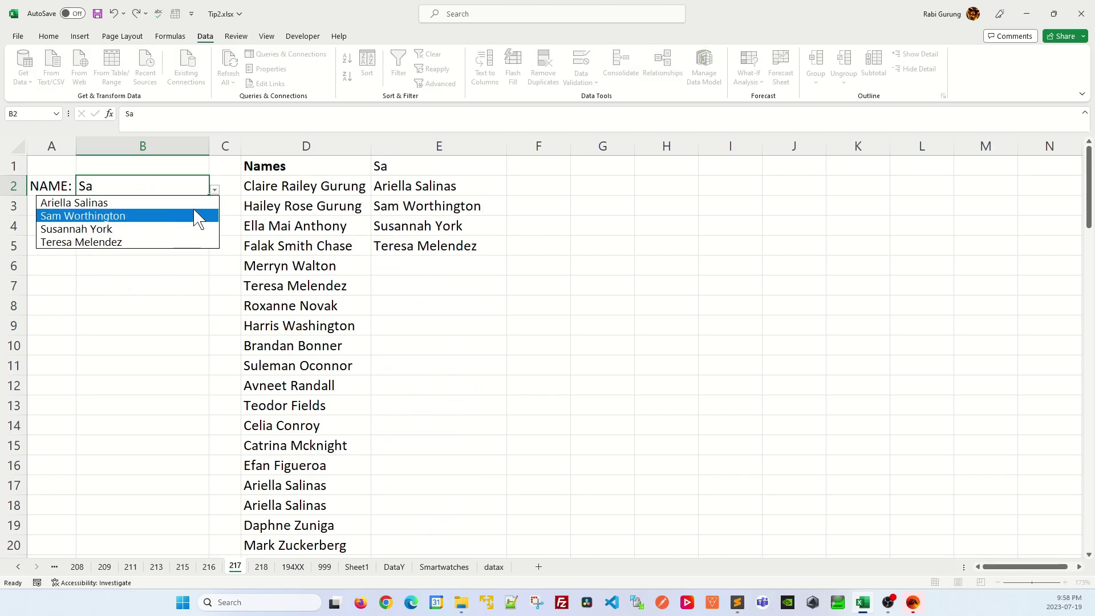
Extend the search text in B2 to Sagfhsdfhsdfdfg and check its drop-down list
{"action": "left_click", "coordinate": [167, 188]}
{"action": "double_click", "coordinate": [171, 187]}
{"action": "type", "text": "gfhsdfhsdfdfg"}
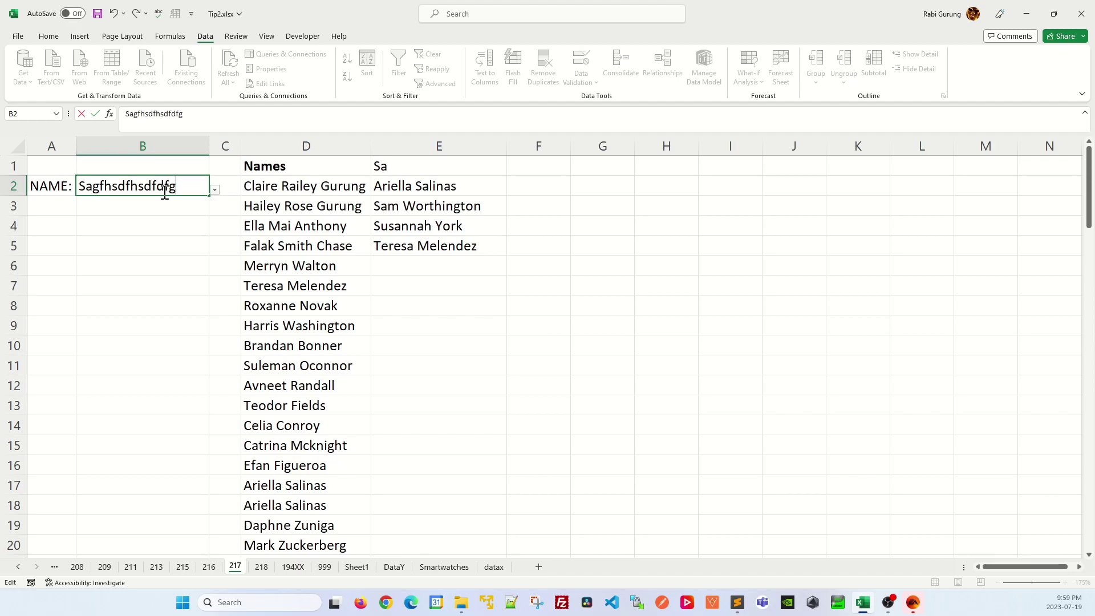
{"action": "left_click", "coordinate": [217, 190]}
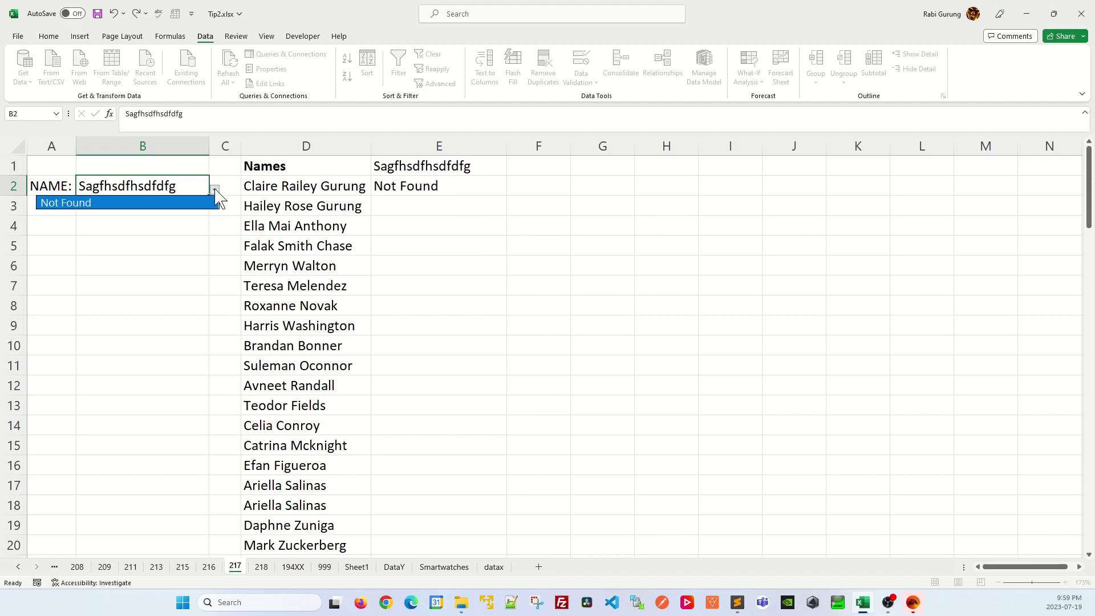
Clear the search text from B2 and open its drop-down list to check the names
{"action": "left_click", "coordinate": [176, 193]}
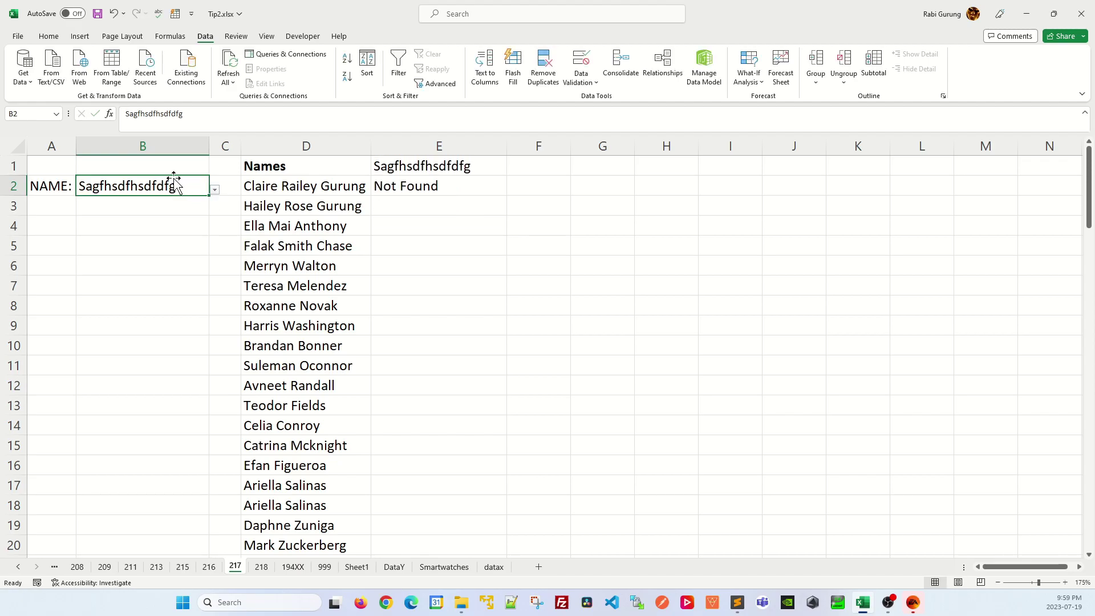
{"action": "key", "text": "Delete"}
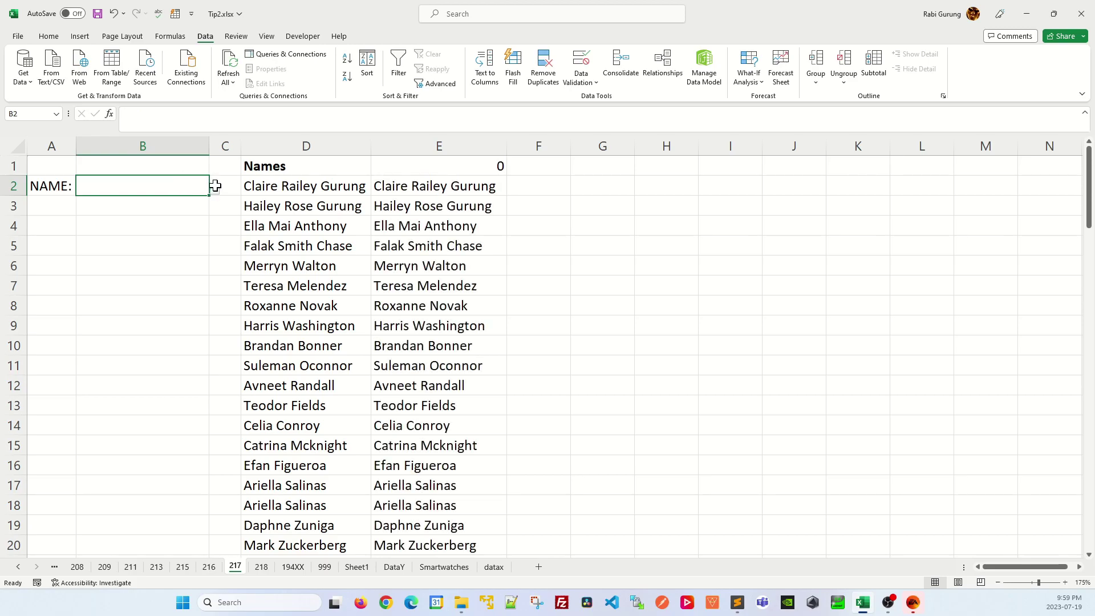
{"action": "left_click", "coordinate": [215, 190]}
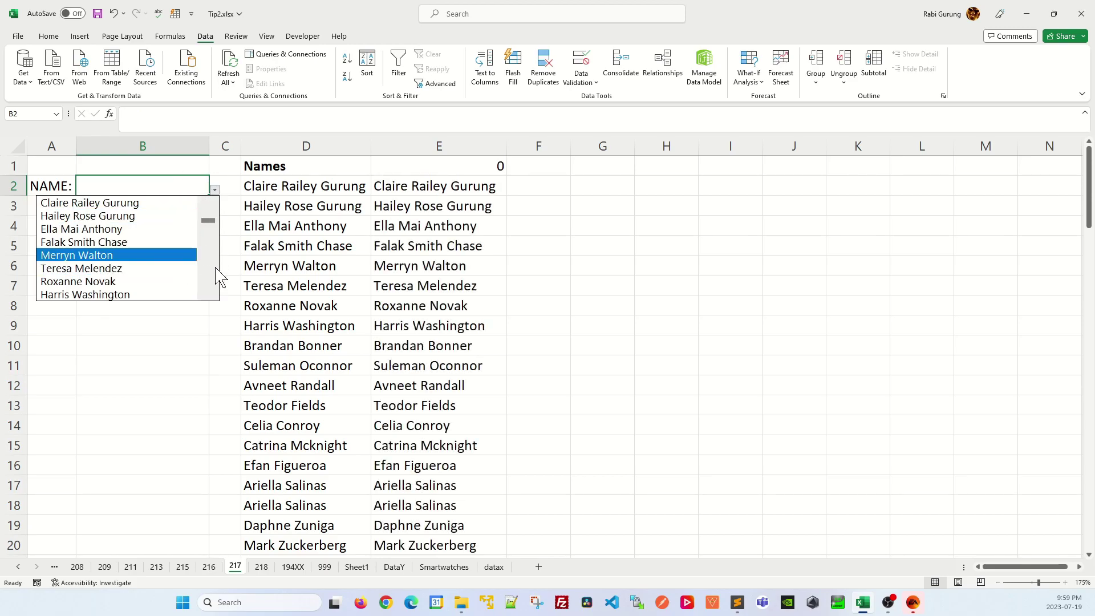